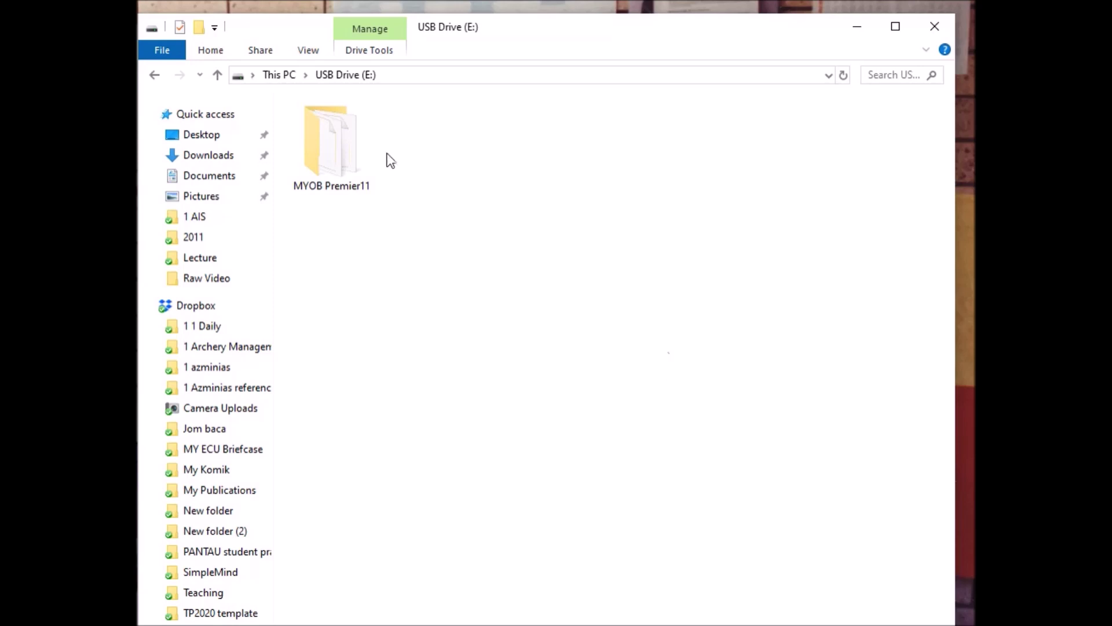
Open USB Drive (E:) from This PC to reveal its MYOB Premier11 folder.
left_click(153, 74)
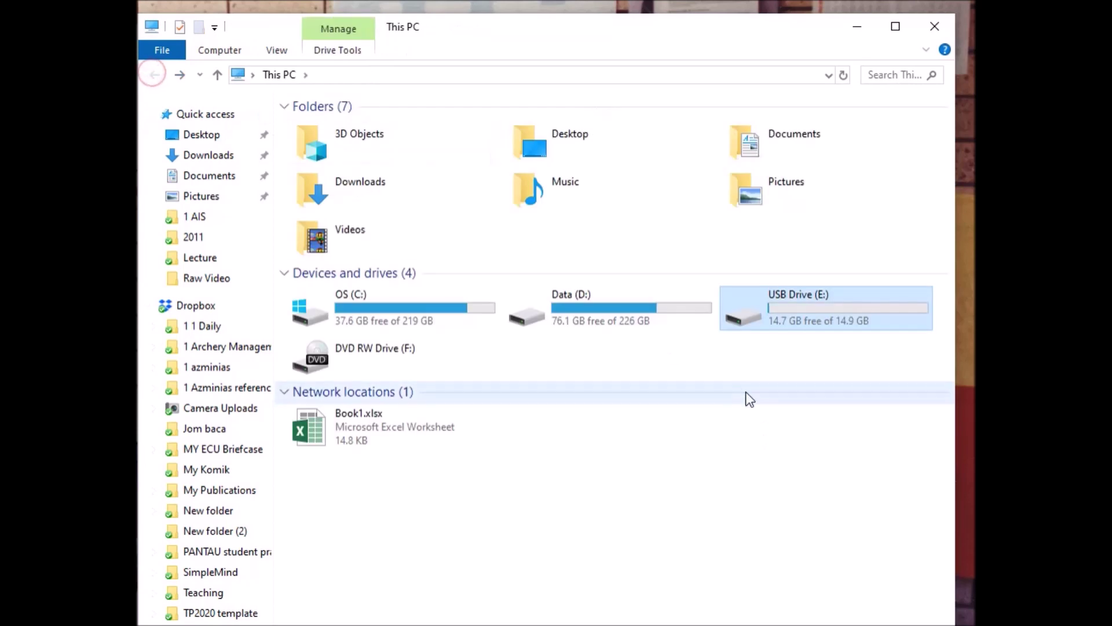
double_click(822, 323)
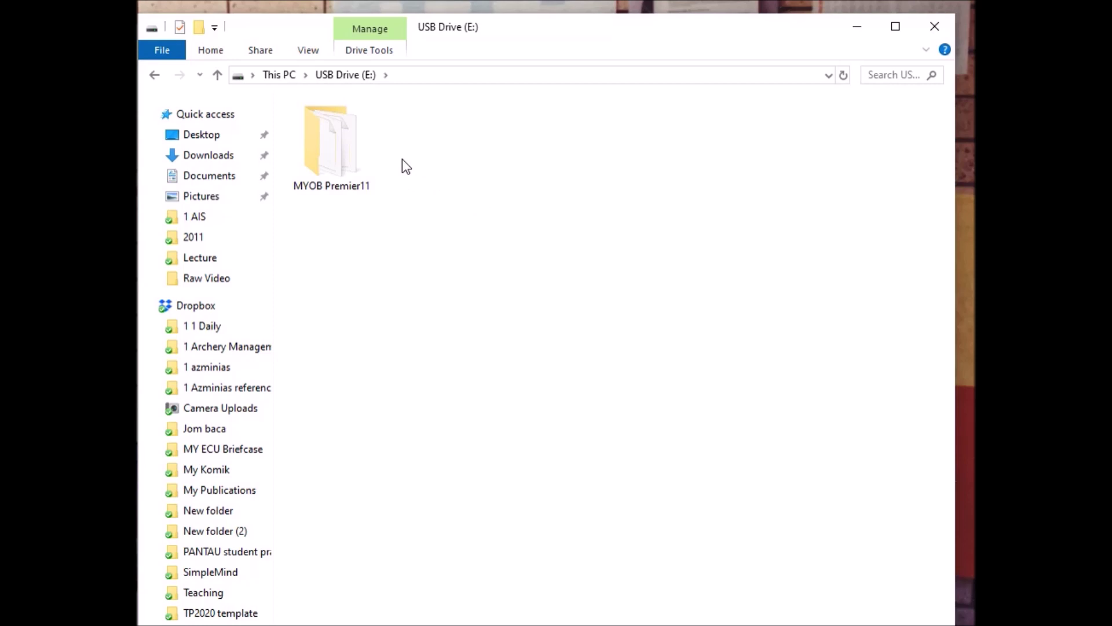
mouse_move(362, 156)
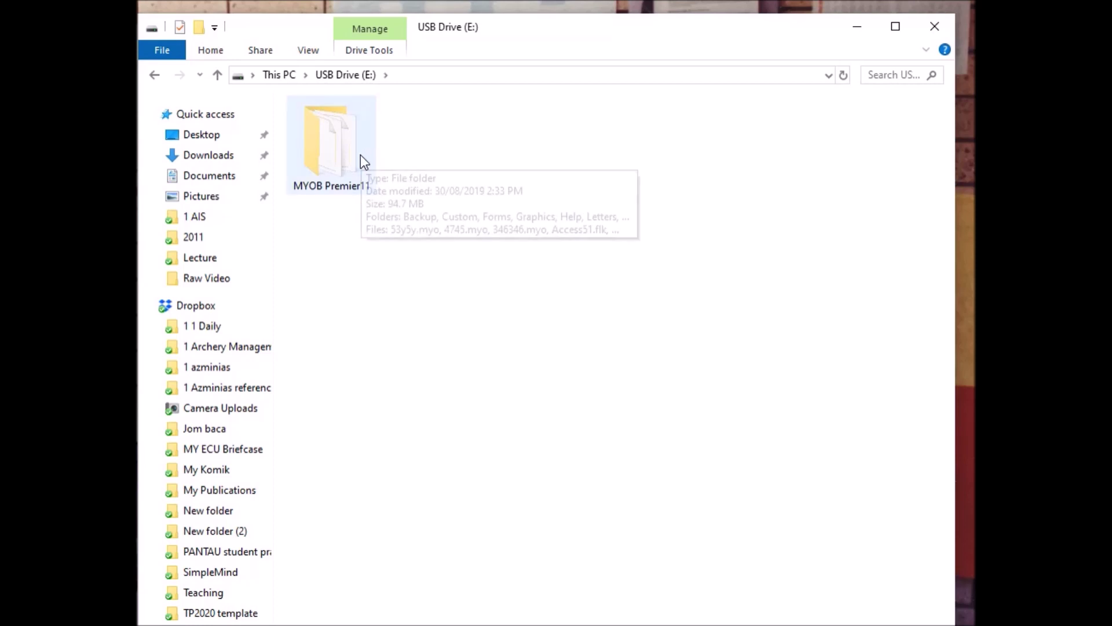
Open the MYOB Premier11 folder and select the Myobp.exe program file.
double_click(347, 156)
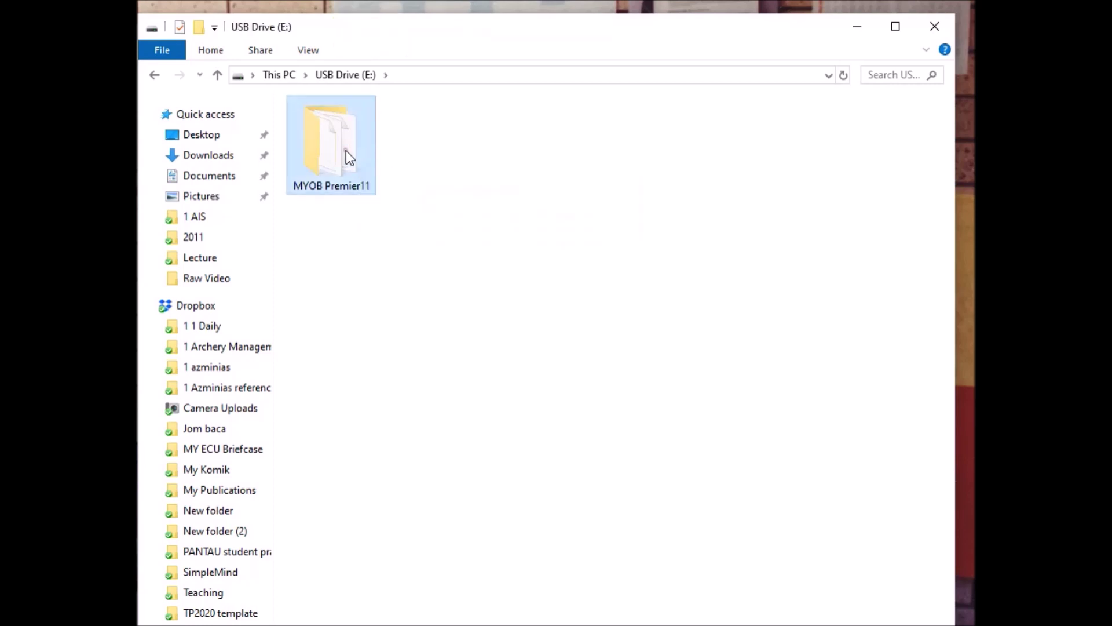
scroll(373, 228, "down", 4)
scroll(377, 243, "down", 5)
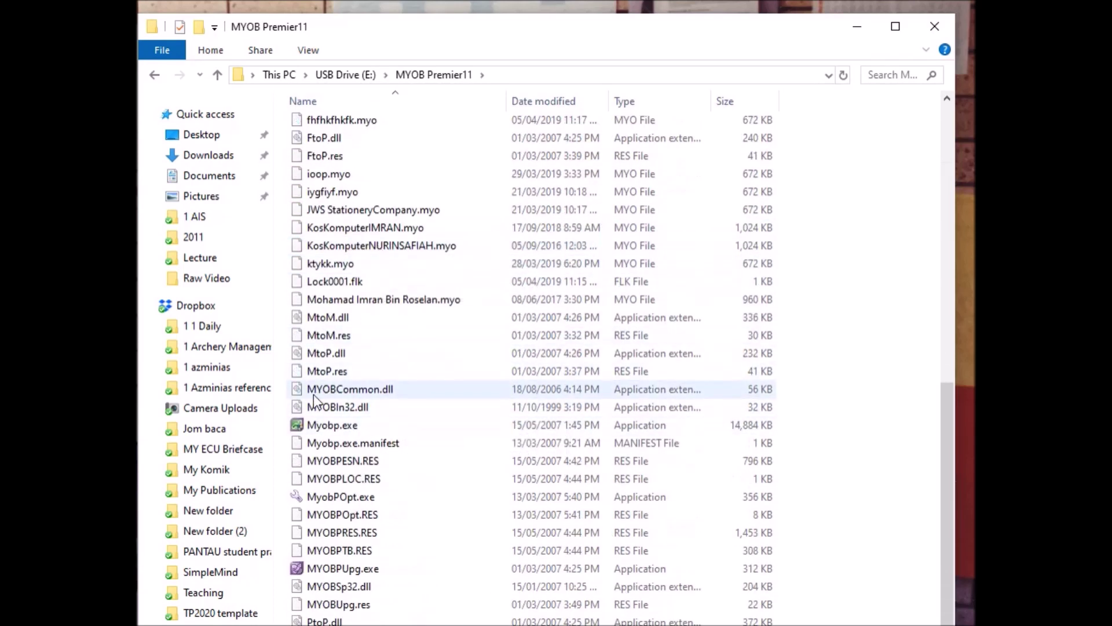
scroll(502, 313, "up", 8)
scroll(503, 312, "down", 8)
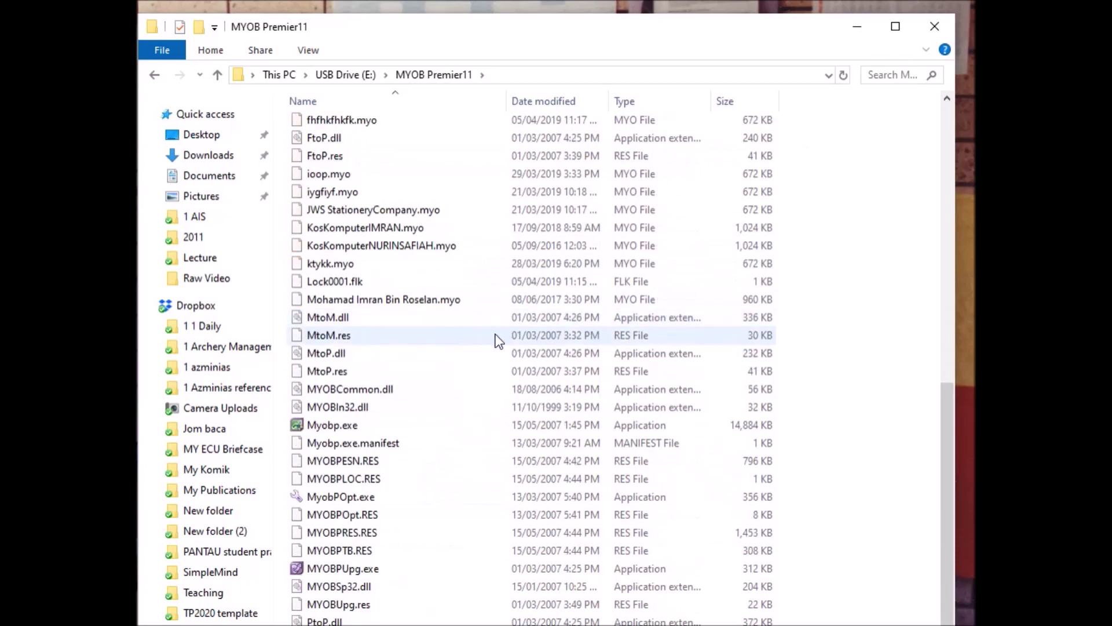
left_click(338, 428)
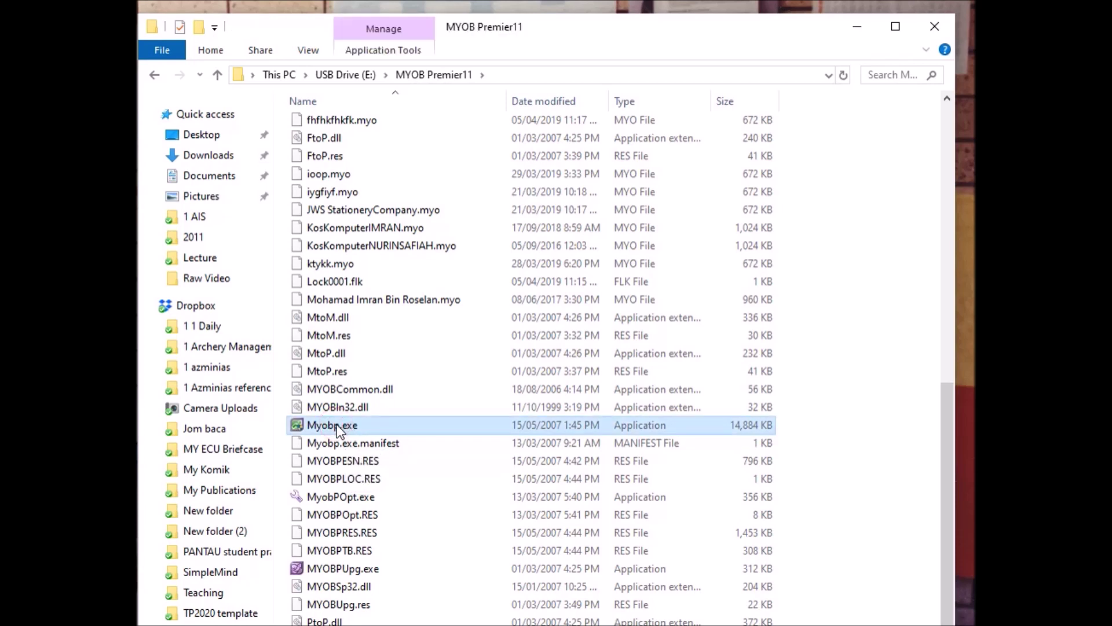
right_click(336, 424)
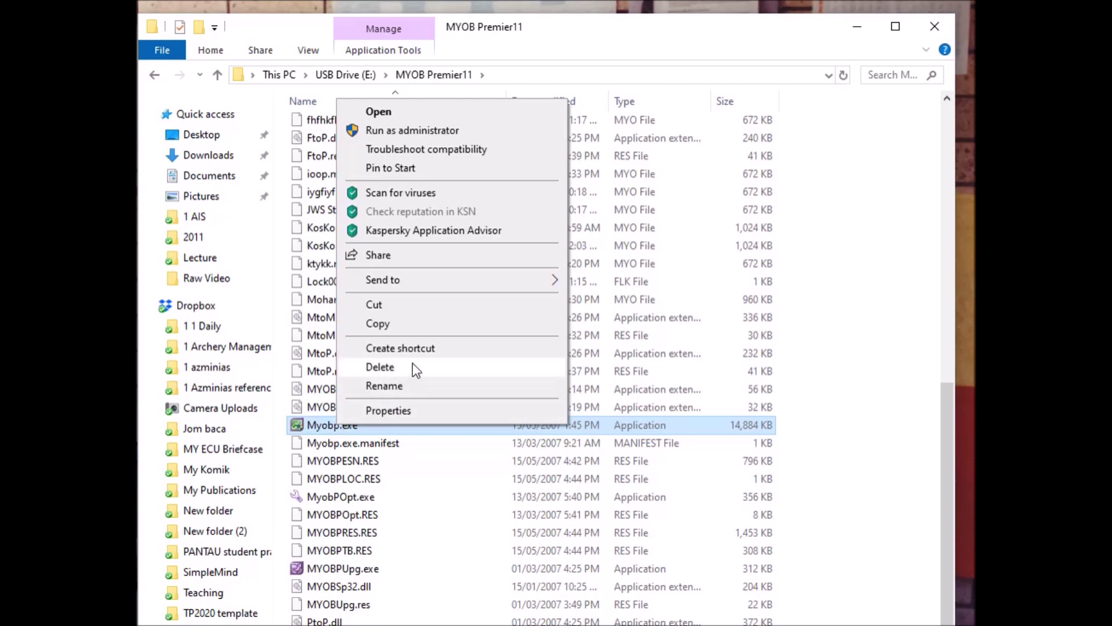
Create a shortcut to Myobp.exe and select the new 'Myobp.exe - Shortcut' at the list's end.
left_click(427, 348)
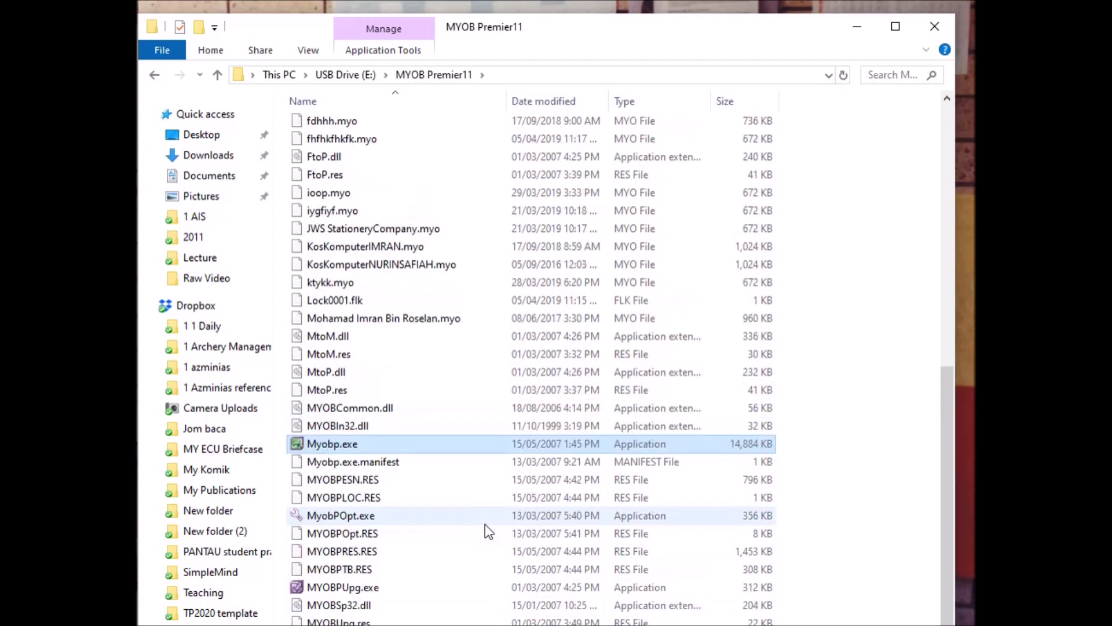
scroll(488, 531, "down", 1)
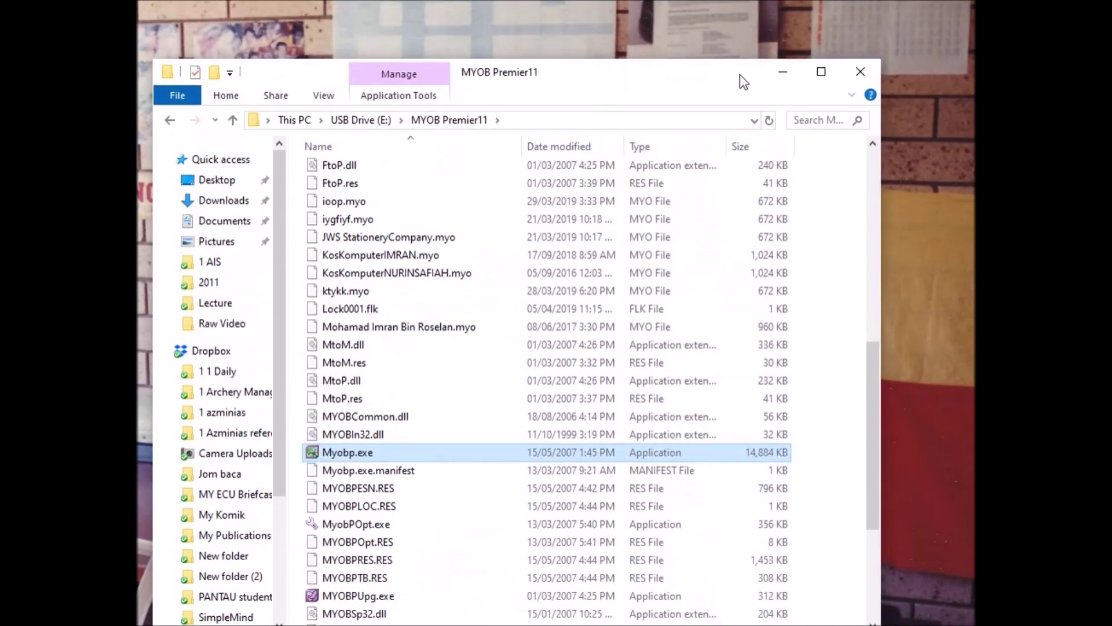
left_click_drag(739, 74, 765, 18)
scroll(608, 348, "down", 4)
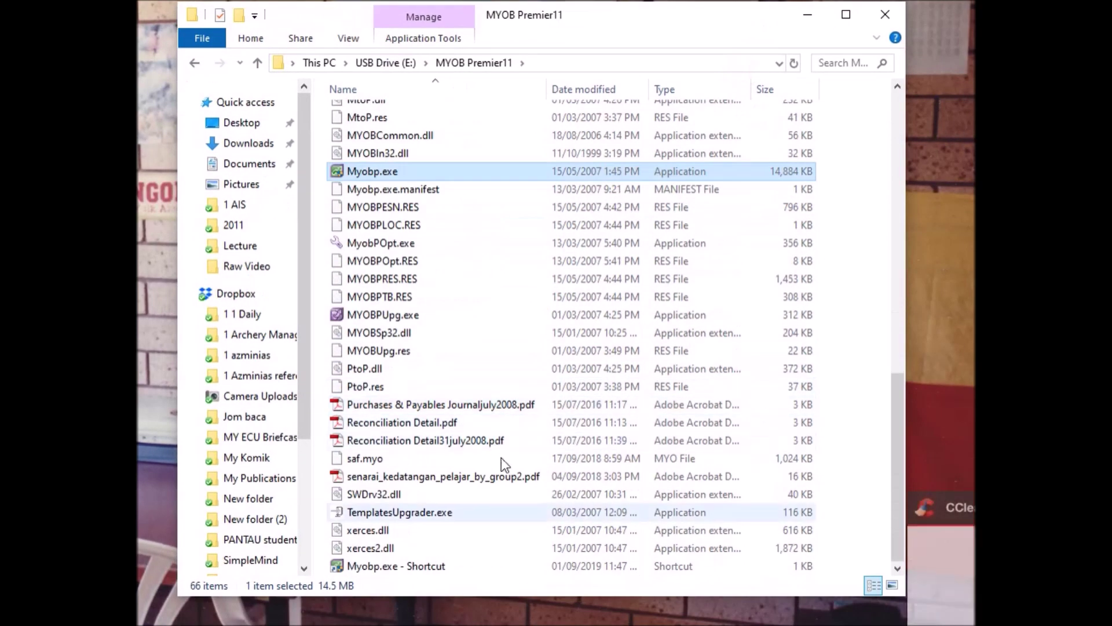
left_click(392, 564)
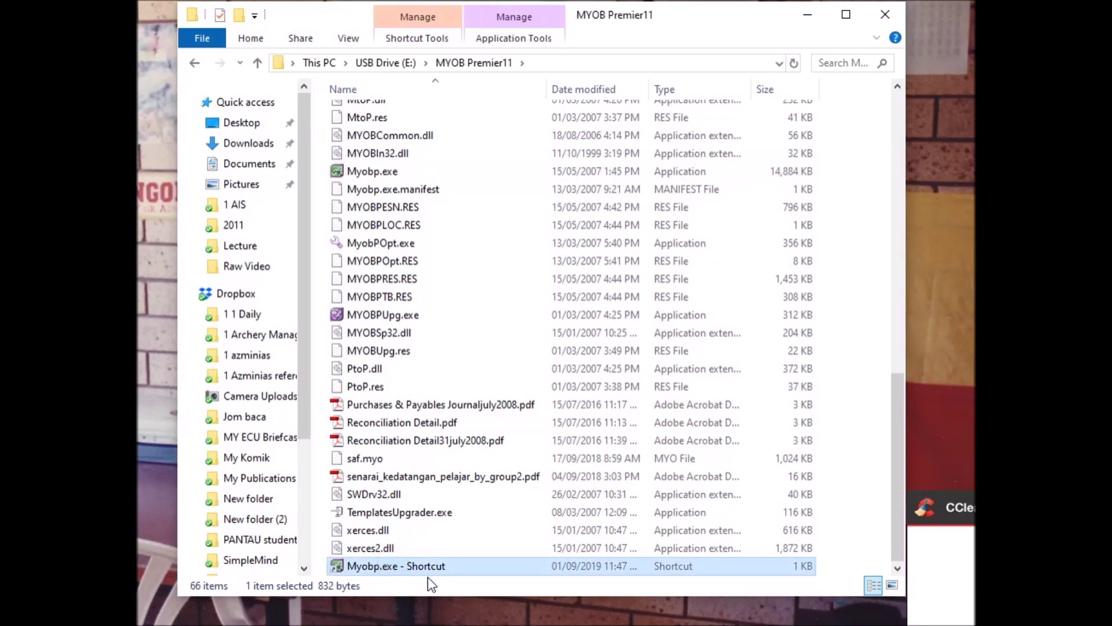
Move 'Myobp.exe - Shortcut' to the root of USB Drive (E:) beside the MYOB Premier11 folder.
left_click_drag(421, 564, 395, 64)
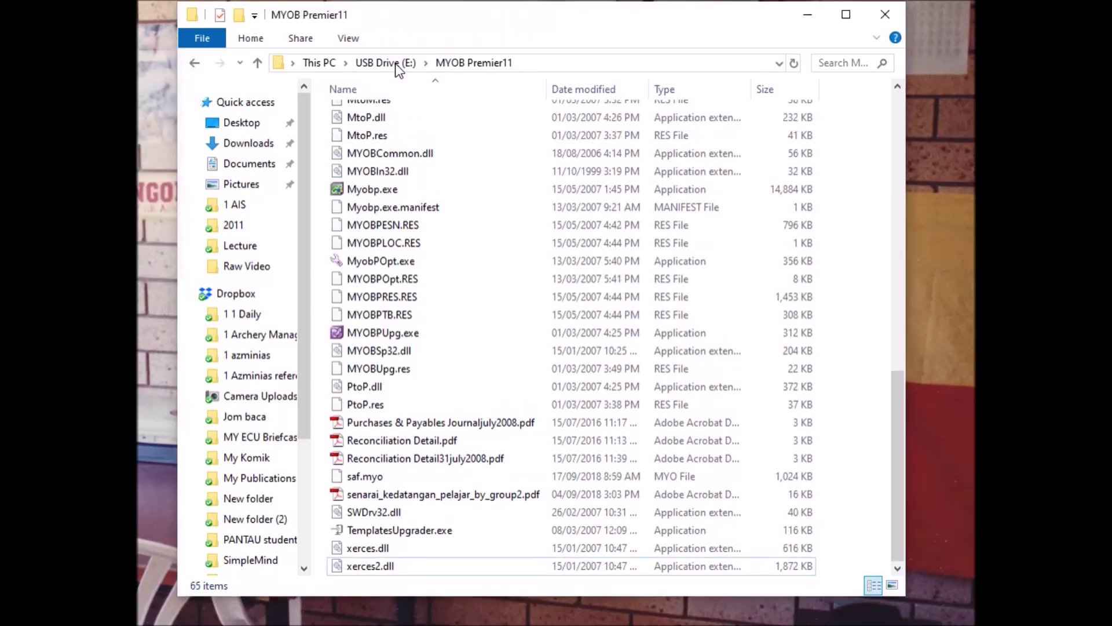
left_click(395, 64)
left_click(479, 305)
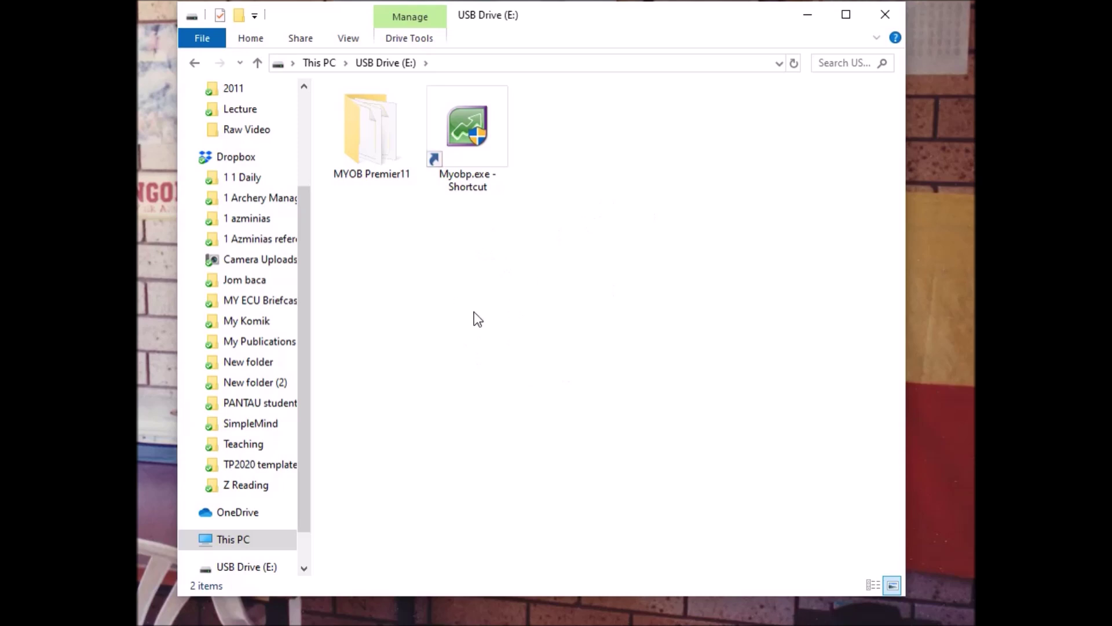
left_click_drag(624, 19, 610, 26)
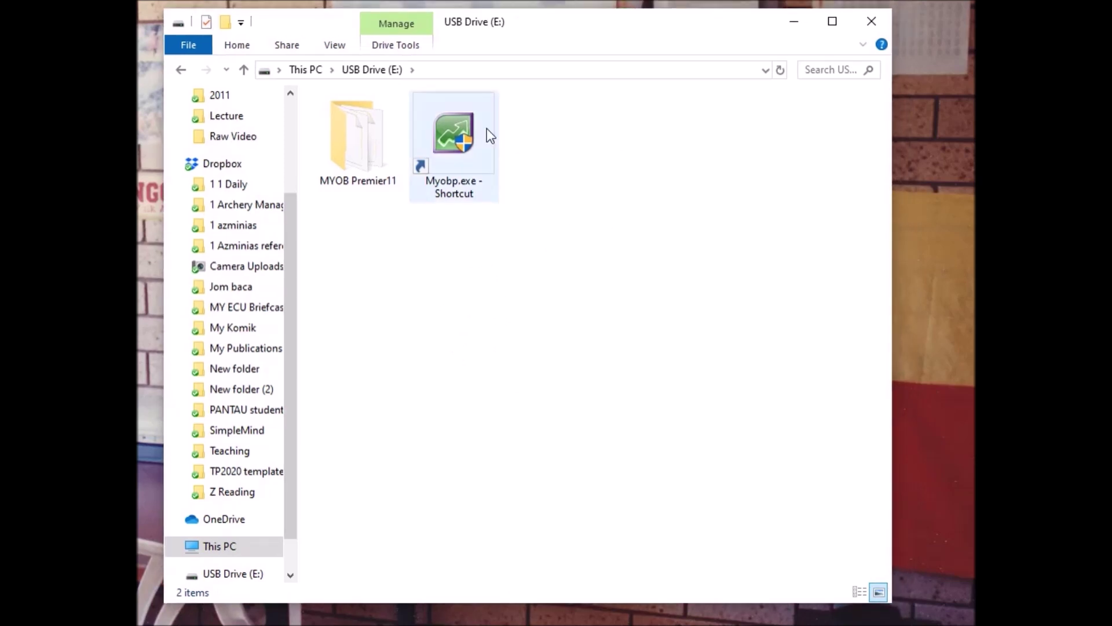
Launch MYOB Premier from 'Myobp.exe - Shortcut' on USB Drive (E:).
left_click(461, 126)
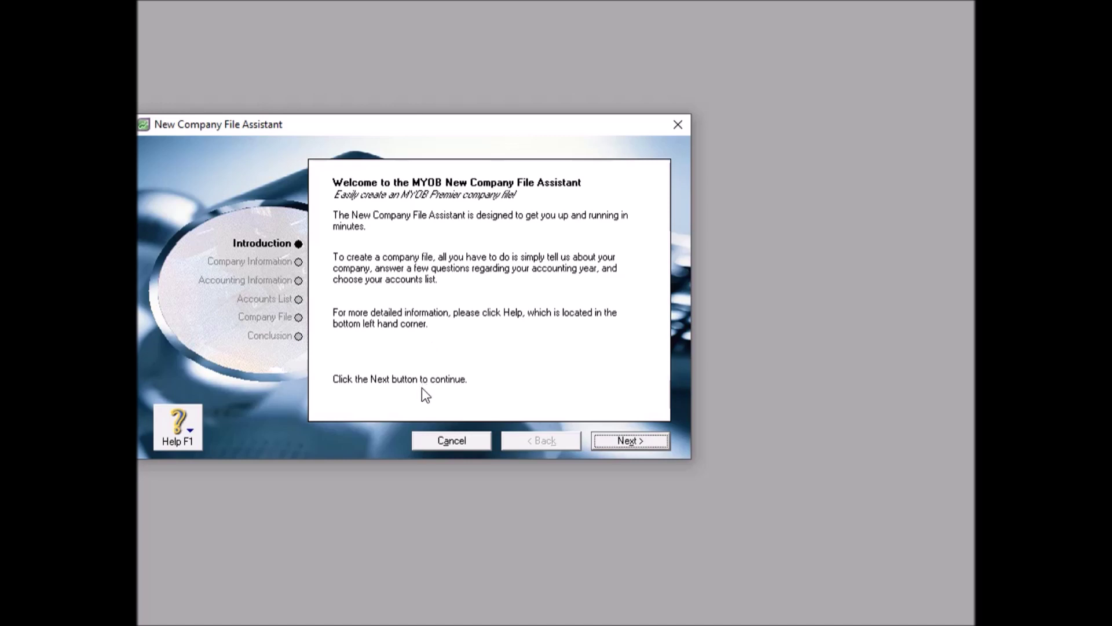
Move past the New Company File Assistant introduction to the Company Information page.
left_click(626, 442)
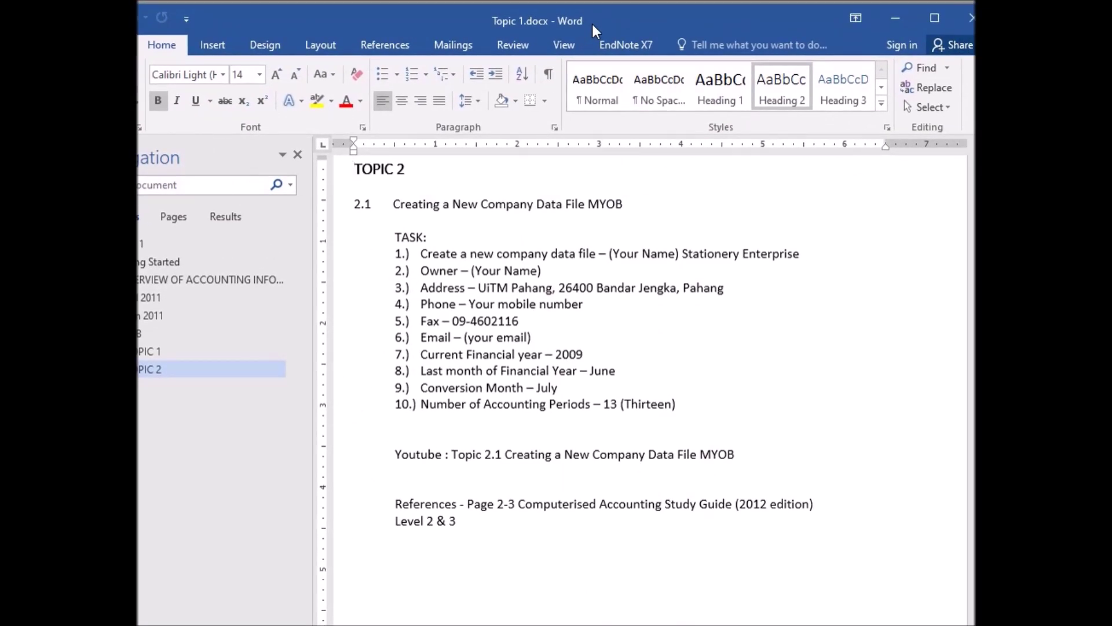
Reposition the Word window showing the Topic 1.docx task list.
left_click_drag(592, 24, 581, 33)
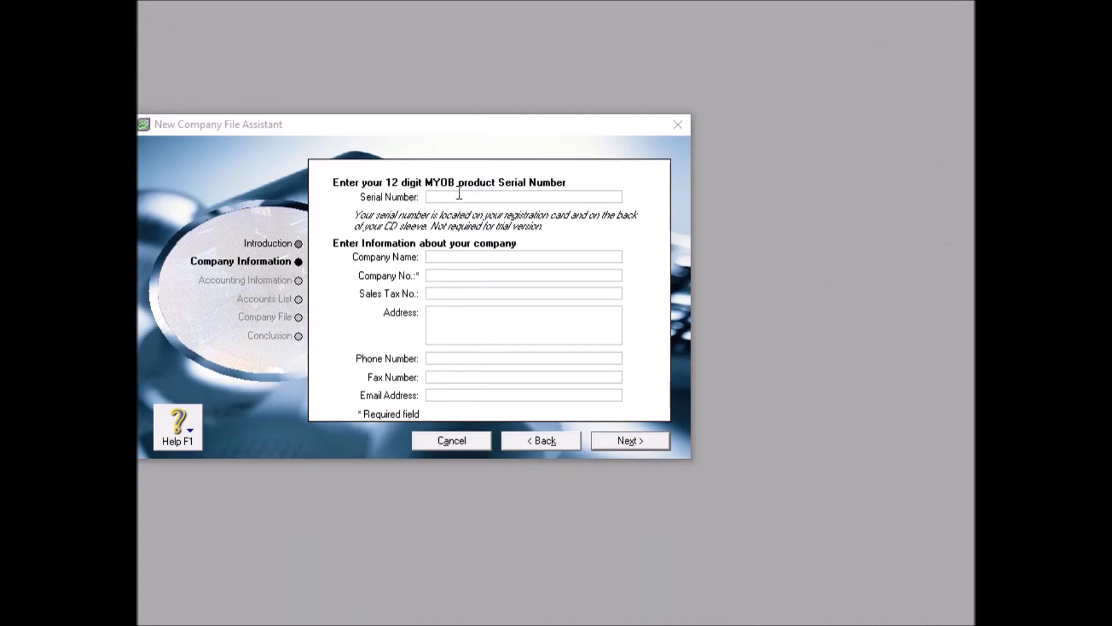
Enter 'Ahmad Stationery Enterprise' as the company name and begin the first address line.
left_click(461, 255)
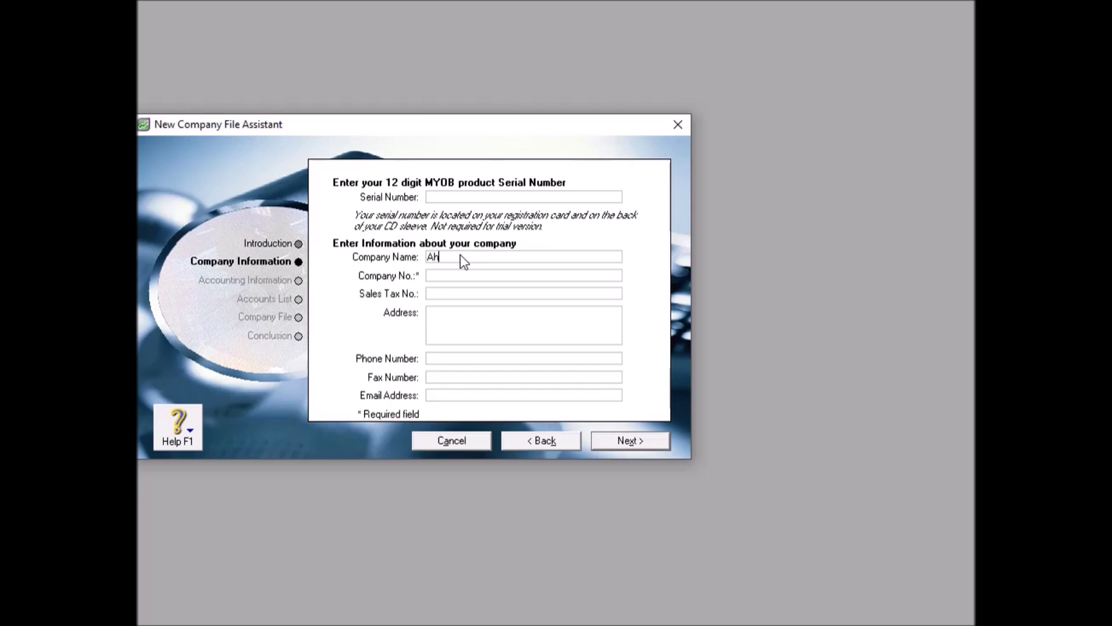
type("ad Stationery Enterprise")
key("Tab")
key("Tab")
key("Tab")
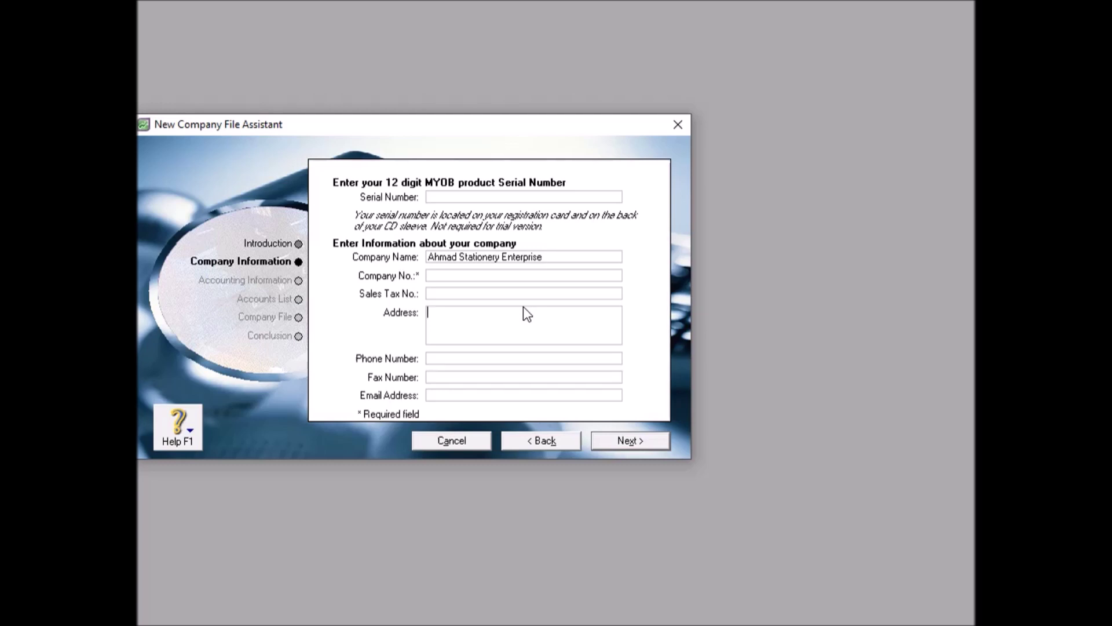
type("UiTM Pahang")
Complete the three-line company address, fixing the extra zero in the postcode.
key("Return")
type("2640")
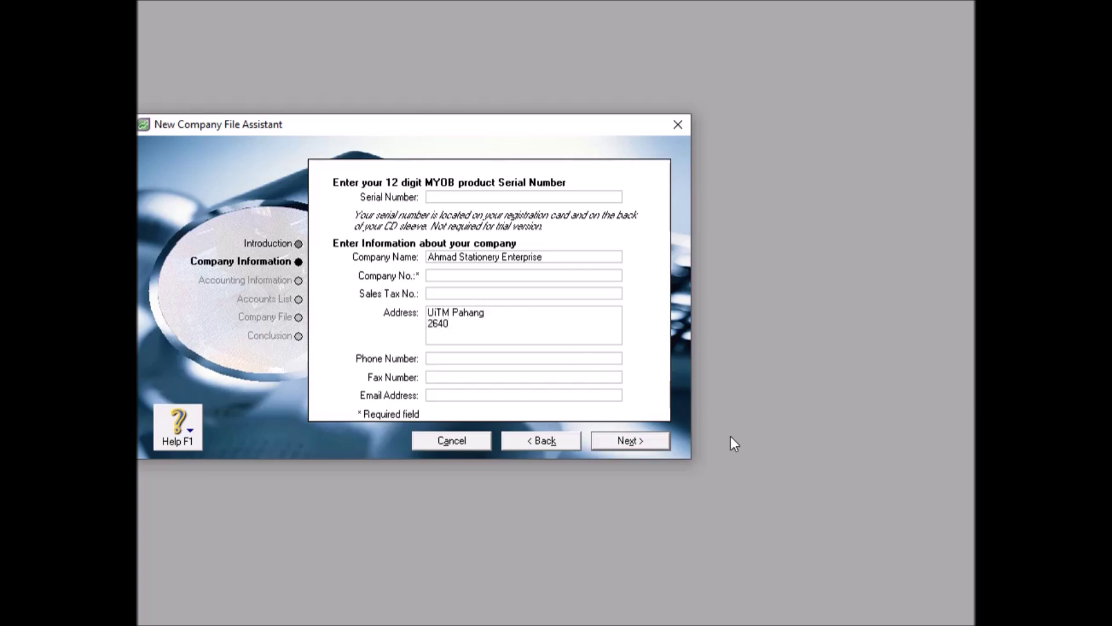
type("00")
key("BackSpace")
type("Bandar ")
type("Jengk")
type("a ")
type("P")
type("ahang")
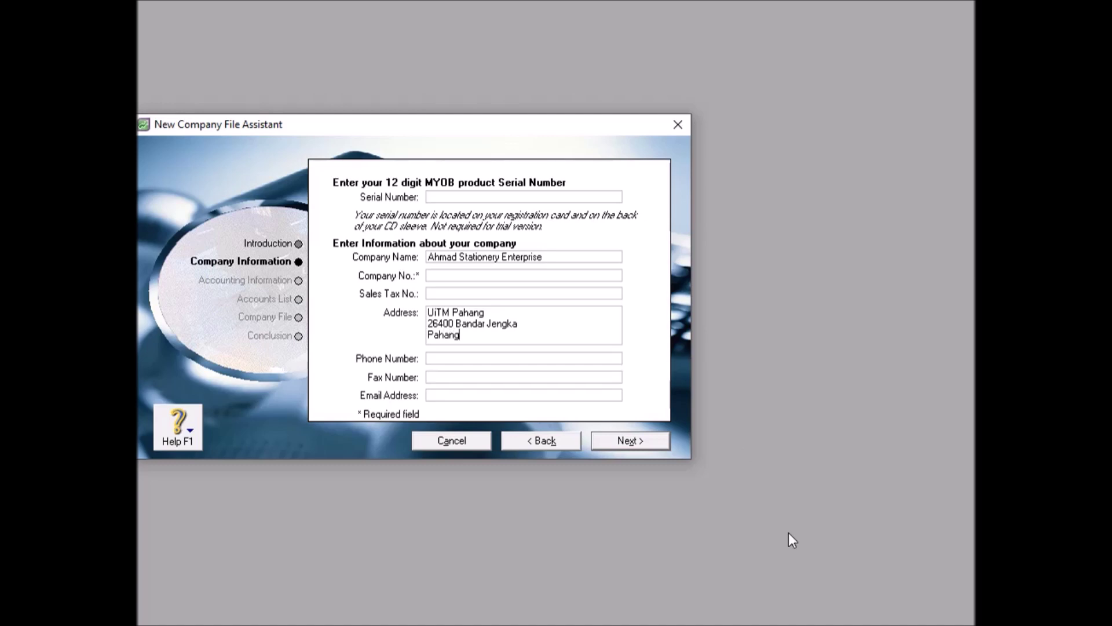
left_click(474, 359)
Fill in the company phone, fax and e-mail, then continue, prompting the blank Company Number warning.
left_click(473, 372)
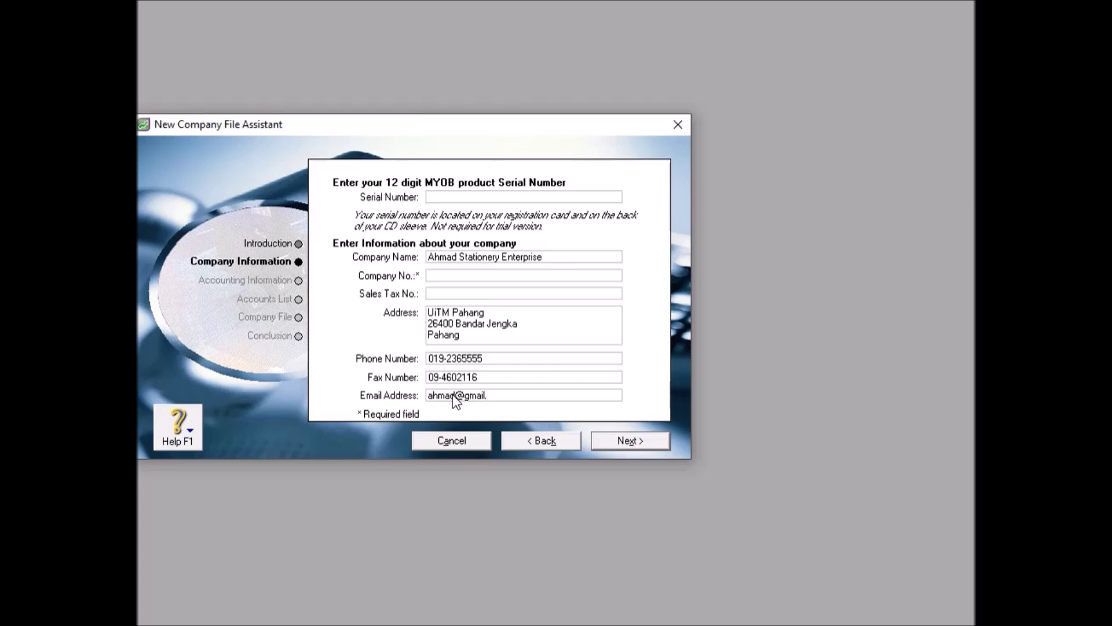
type("com")
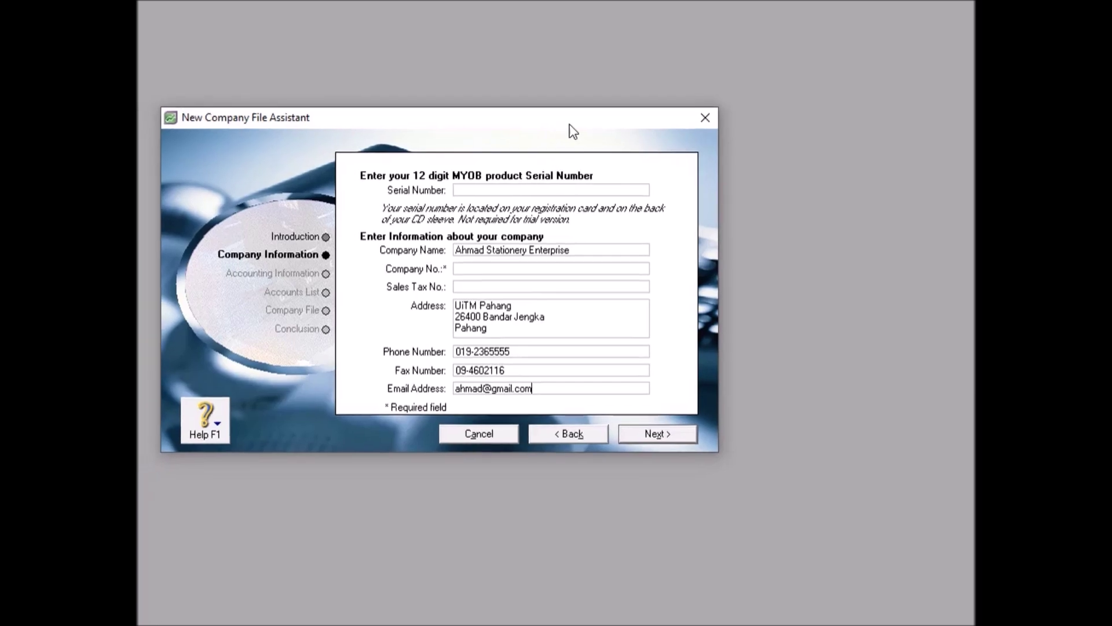
left_click_drag(569, 123, 645, 116)
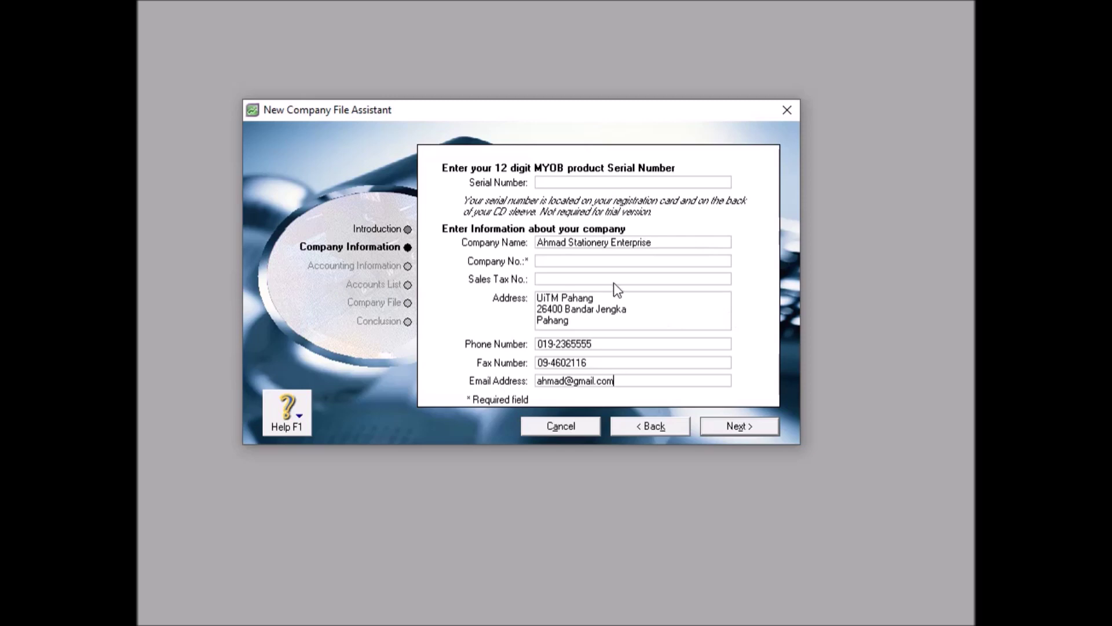
left_click(734, 425)
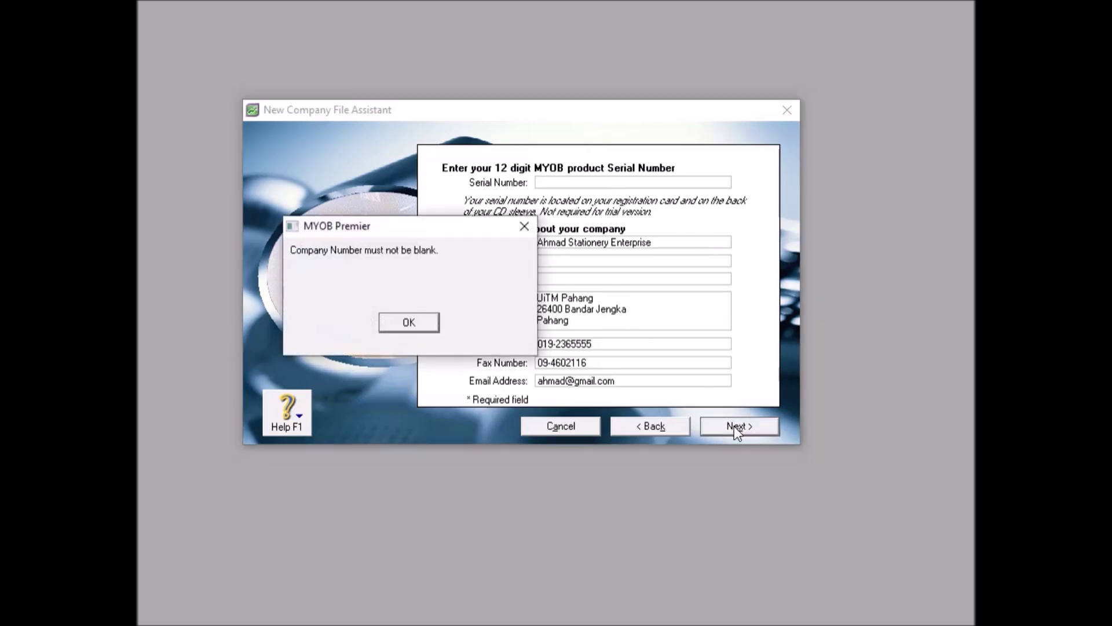
Dismiss the blank company number warning, enter a company number, and continue to accounting information.
left_click(416, 330)
left_click(555, 262)
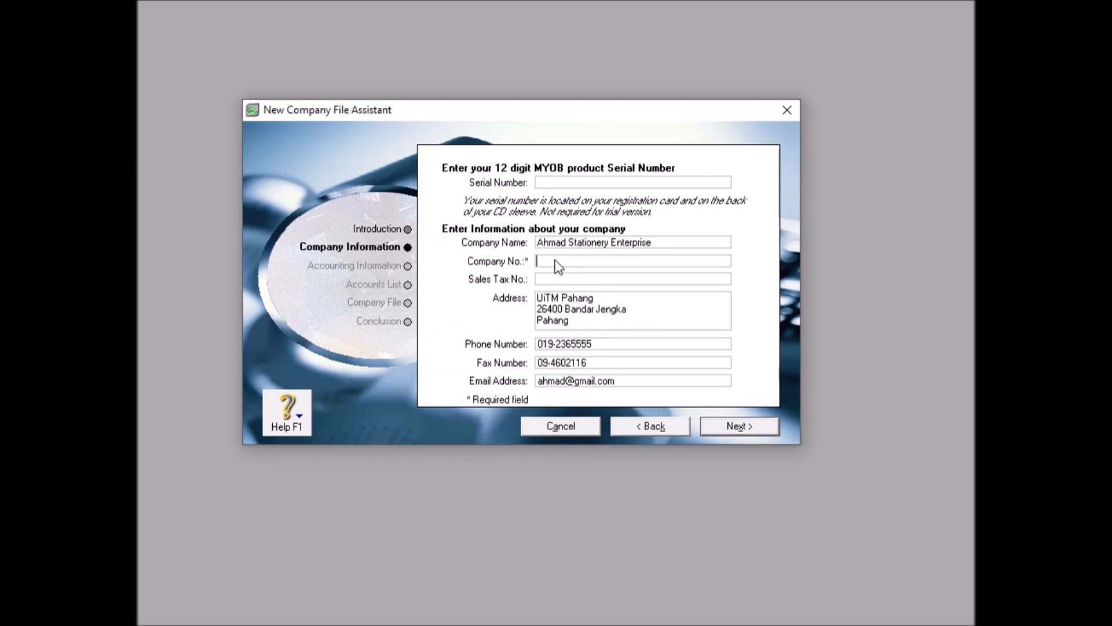
type("Ahmad")
left_click(739, 426)
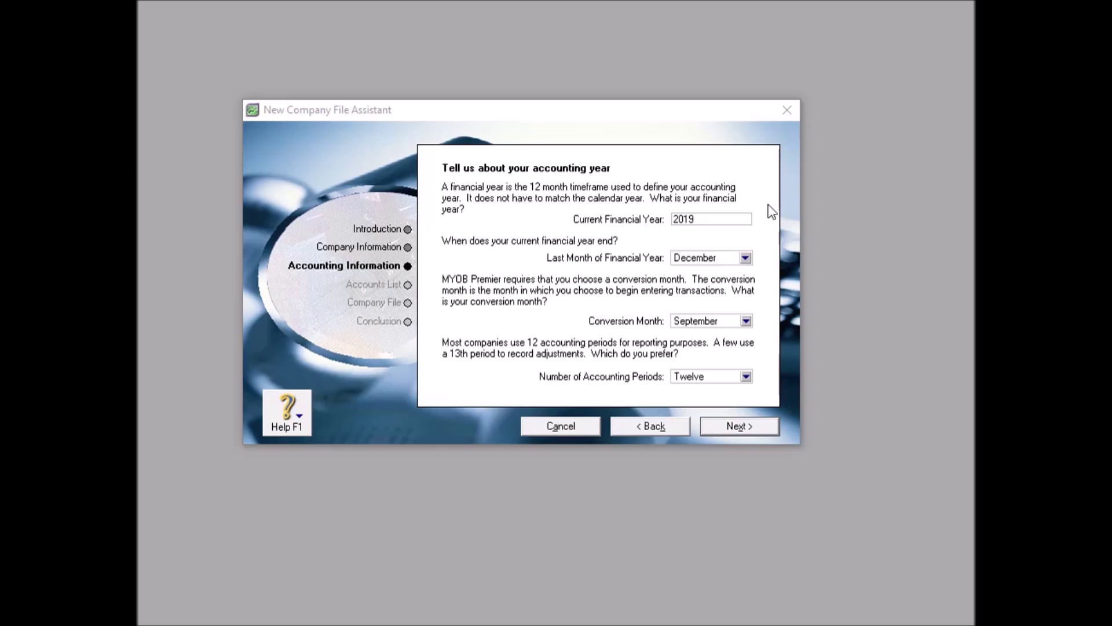
Set the current financial year to 2009, last month June, conversion month July.
double_click(706, 219)
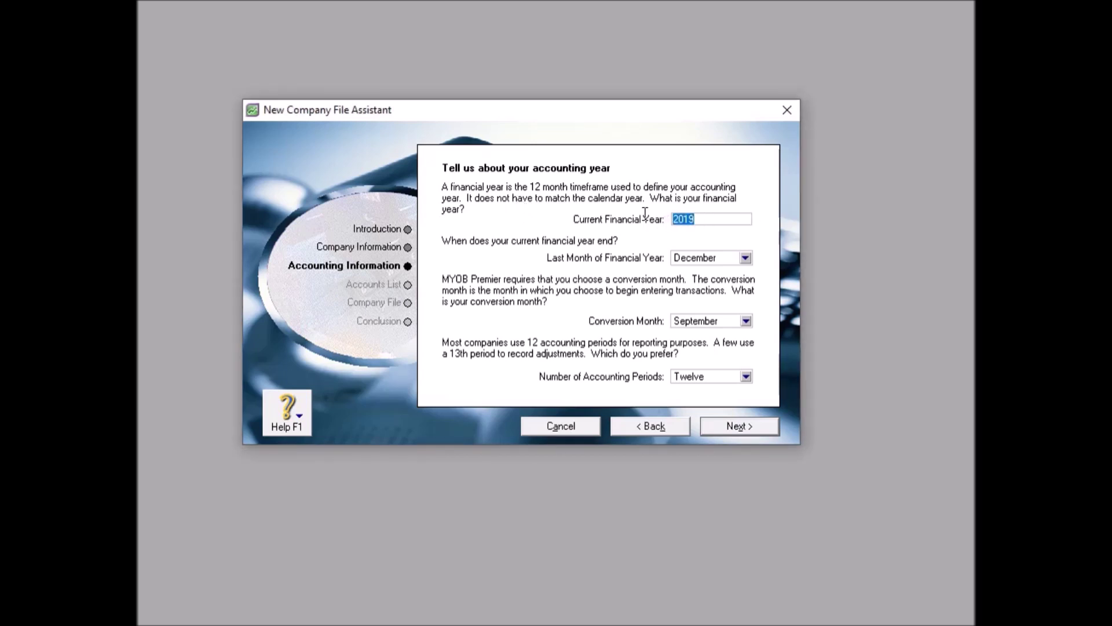
type("2009")
left_click(744, 257)
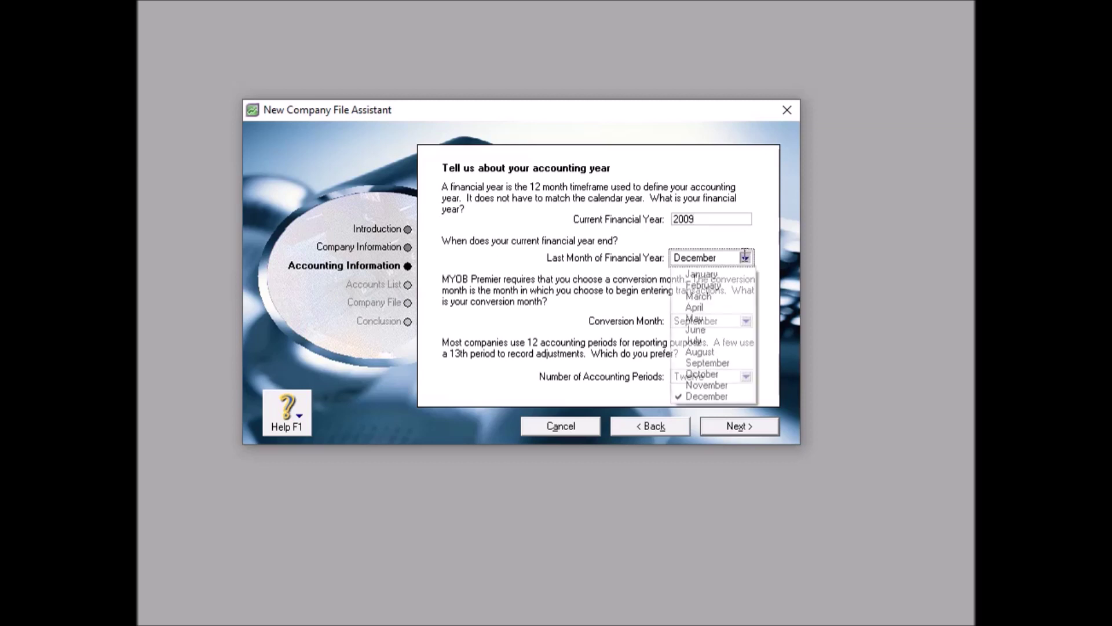
left_click(719, 329)
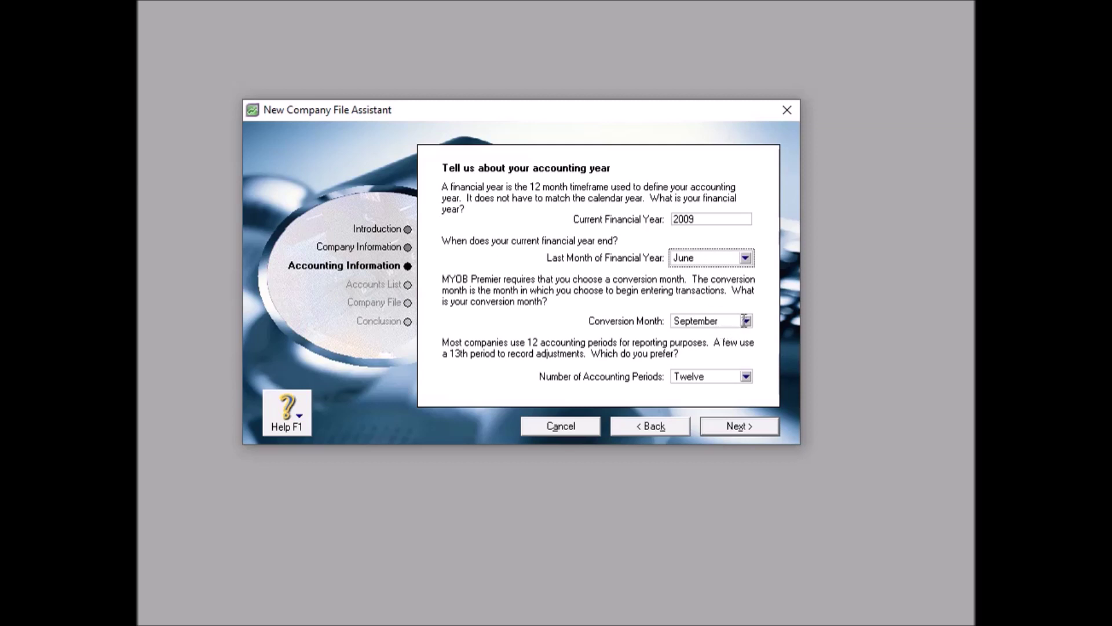
left_click(745, 320)
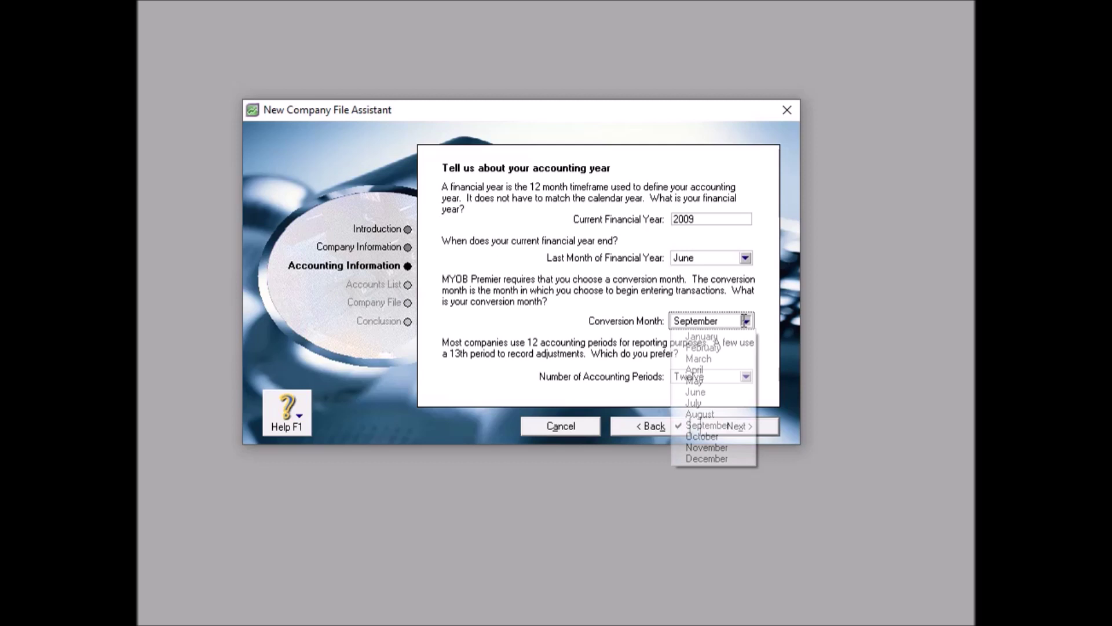
left_click(719, 399)
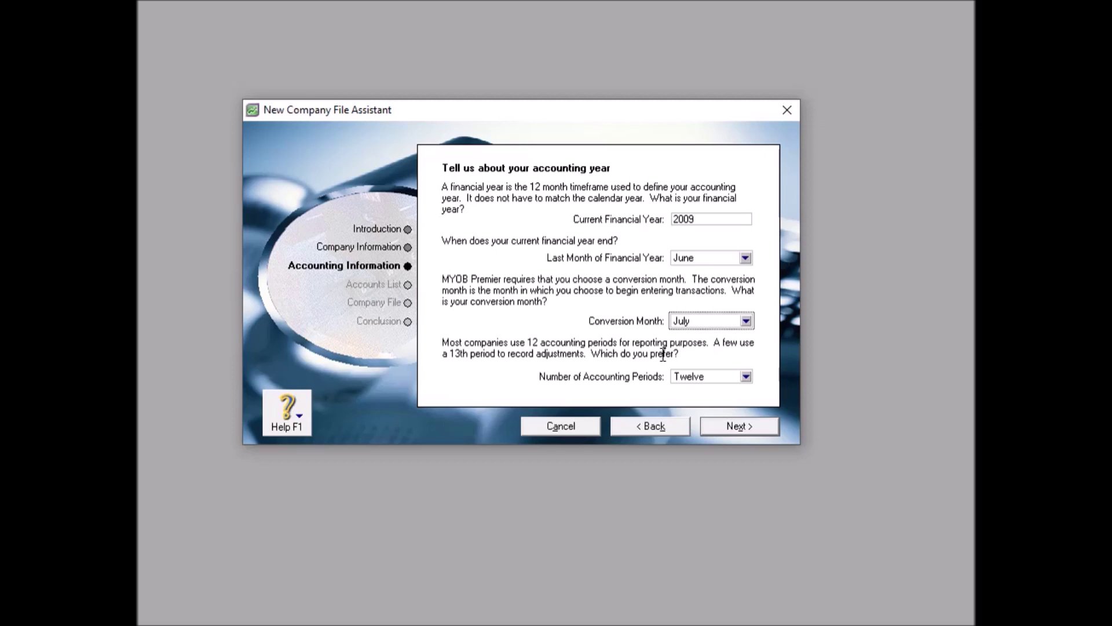
Use thirteen accounting periods and proceed to the accounting information confirmation.
left_click(746, 376)
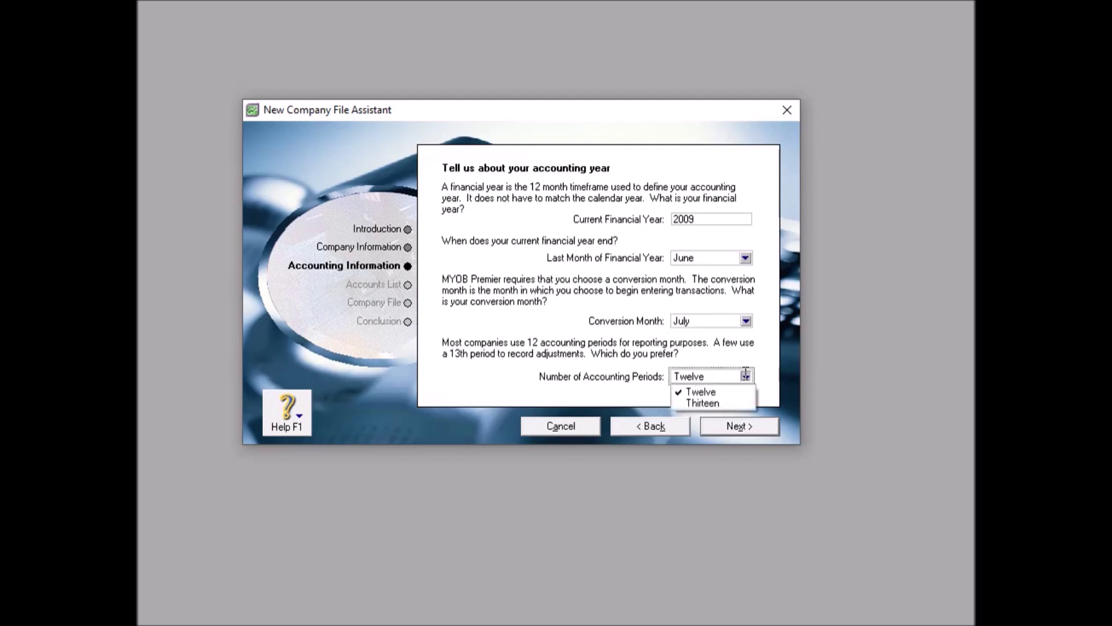
left_click(735, 402)
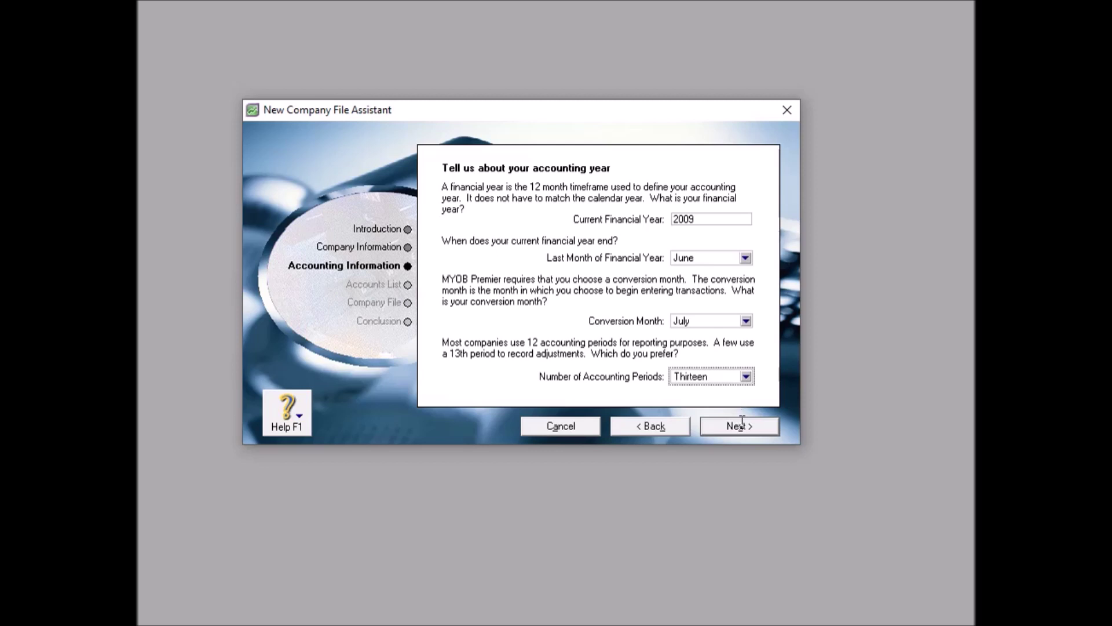
left_click(742, 423)
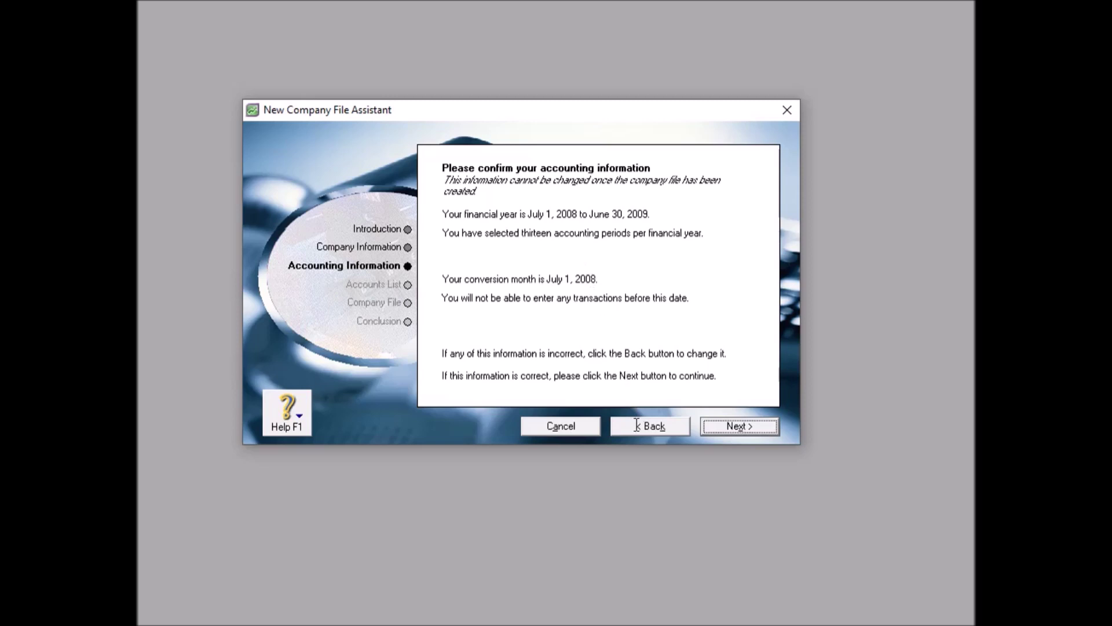
Review the accounting year, then confirm the July 2008–June 2009 setup and continue.
left_click(654, 421)
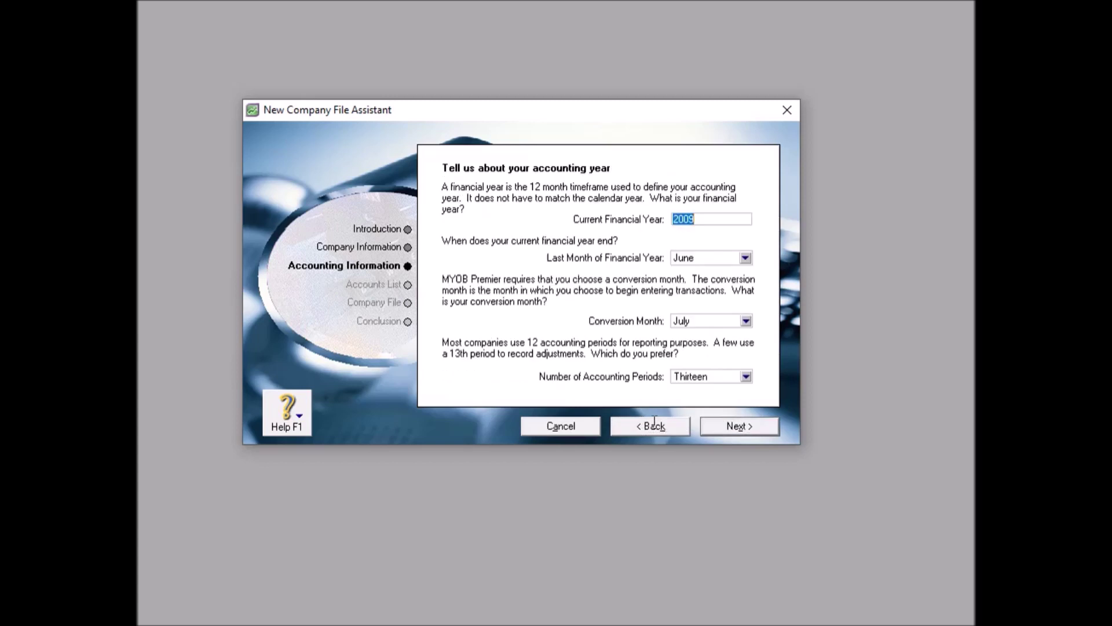
left_click(727, 425)
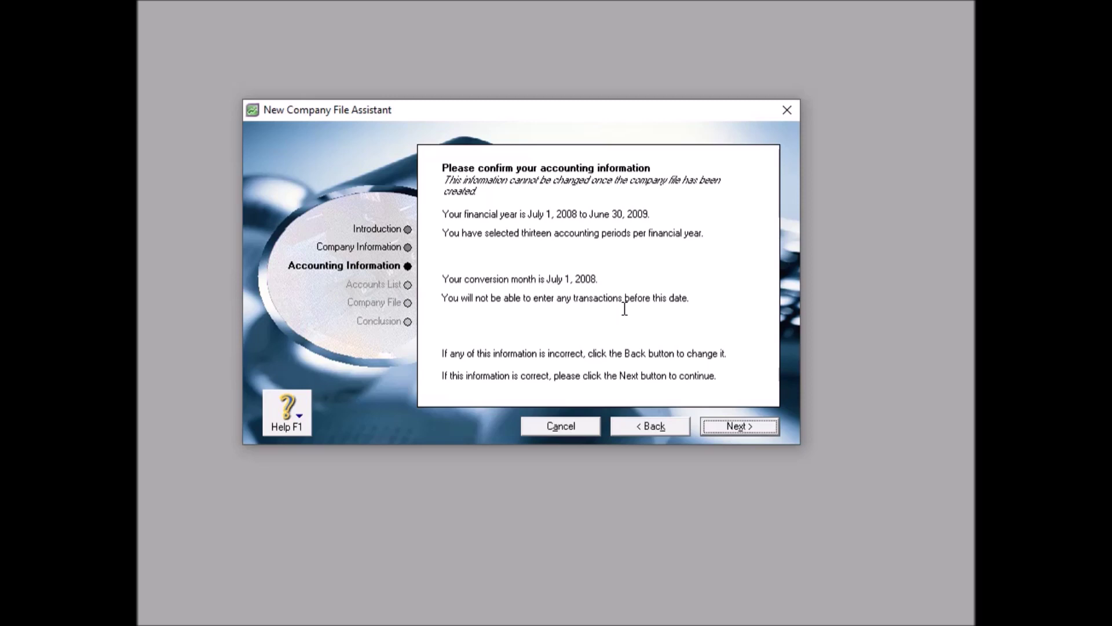
left_click(759, 426)
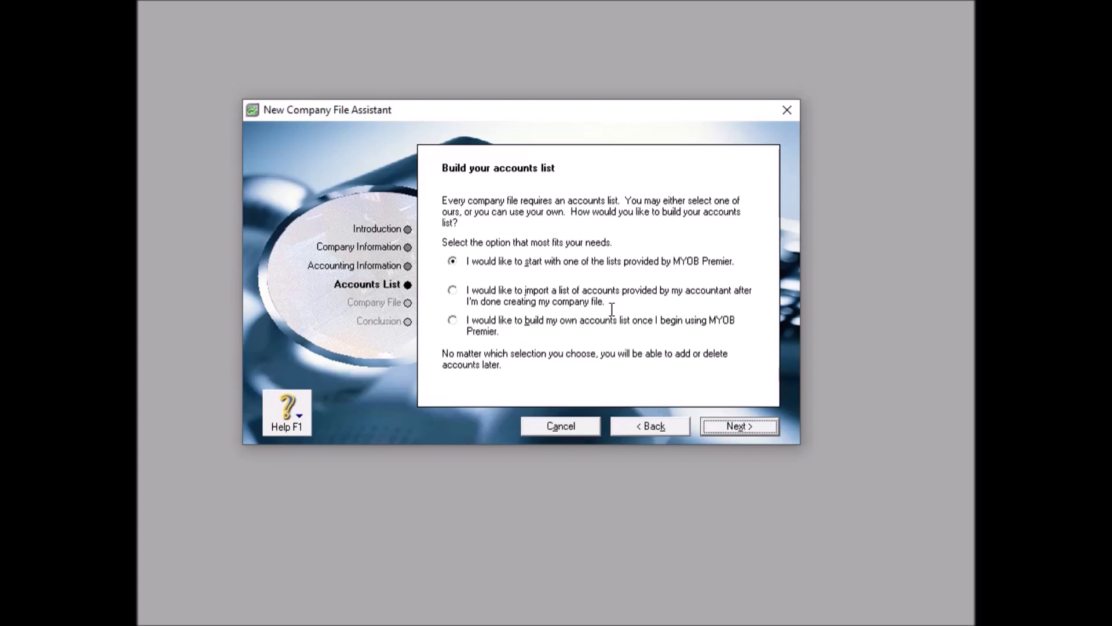
Choose to build your own accounts list later and continue to the company file step.
left_click(453, 320)
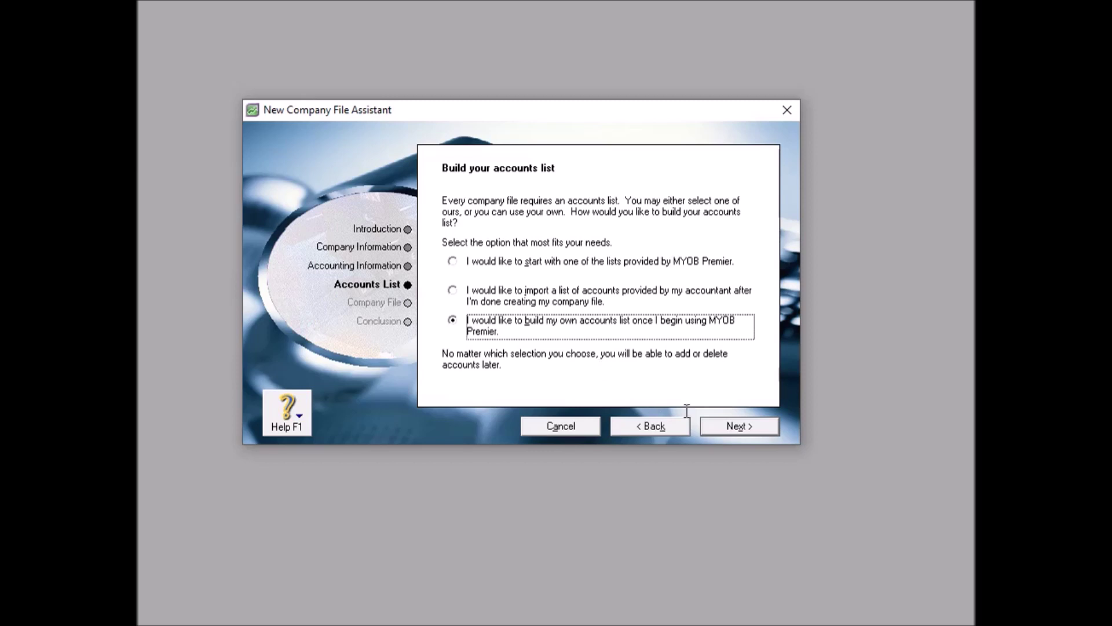
left_click(716, 424)
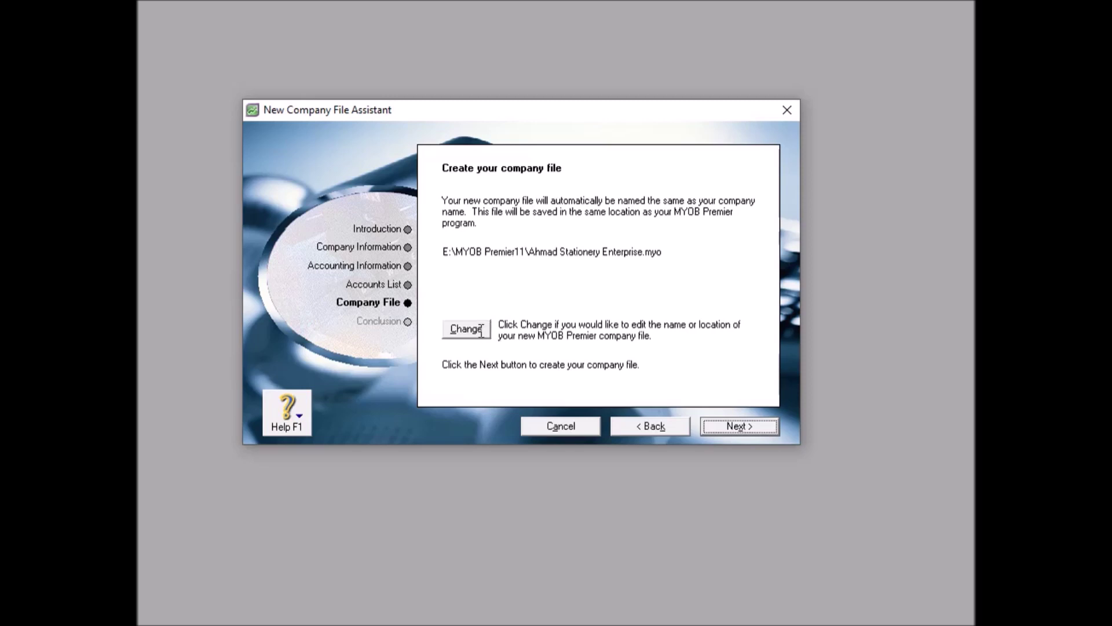
Start changing where the Ahmad Stationery Enterprise.myo company file is saved.
left_click(481, 328)
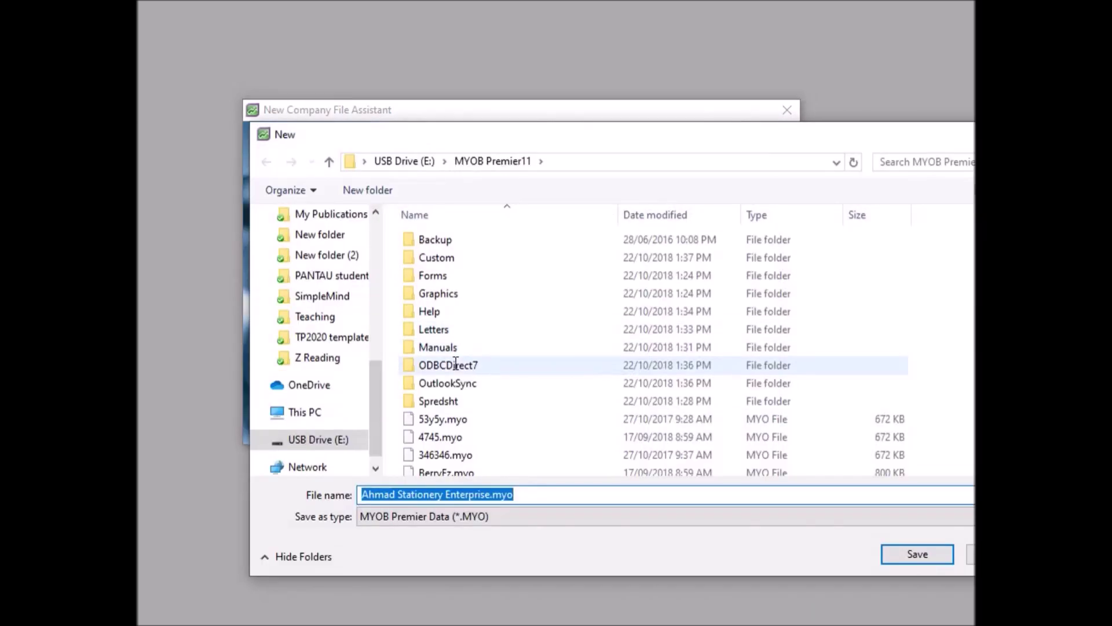
Save Ahmad Stationery Enterprise.myo at the root of USB Drive E:.
left_click(336, 412)
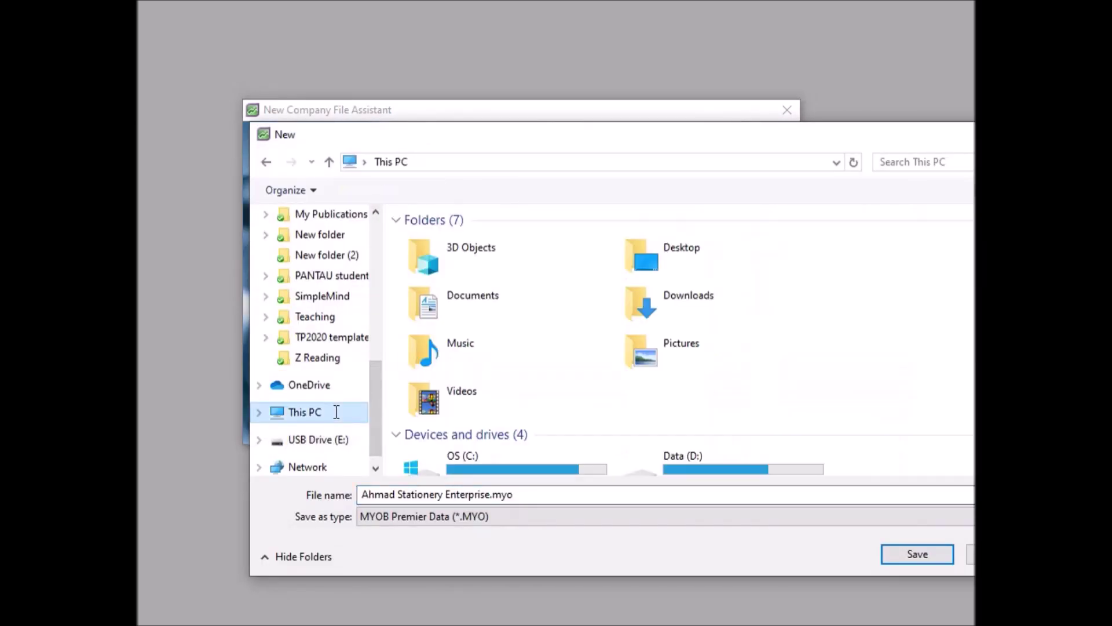
scroll(729, 370, "down", 2)
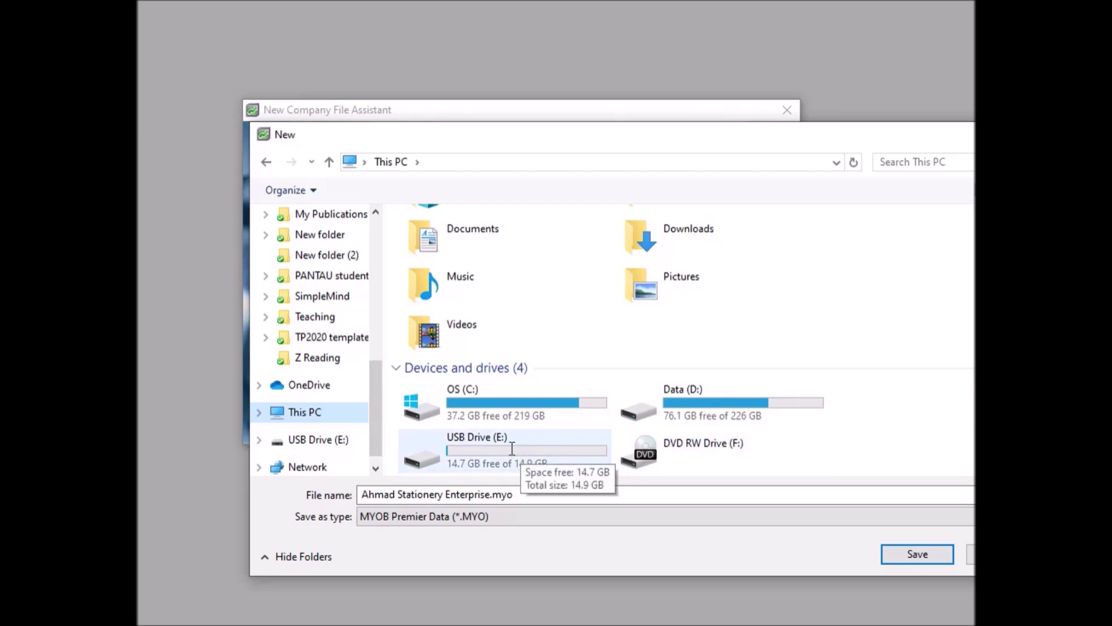
double_click(512, 449)
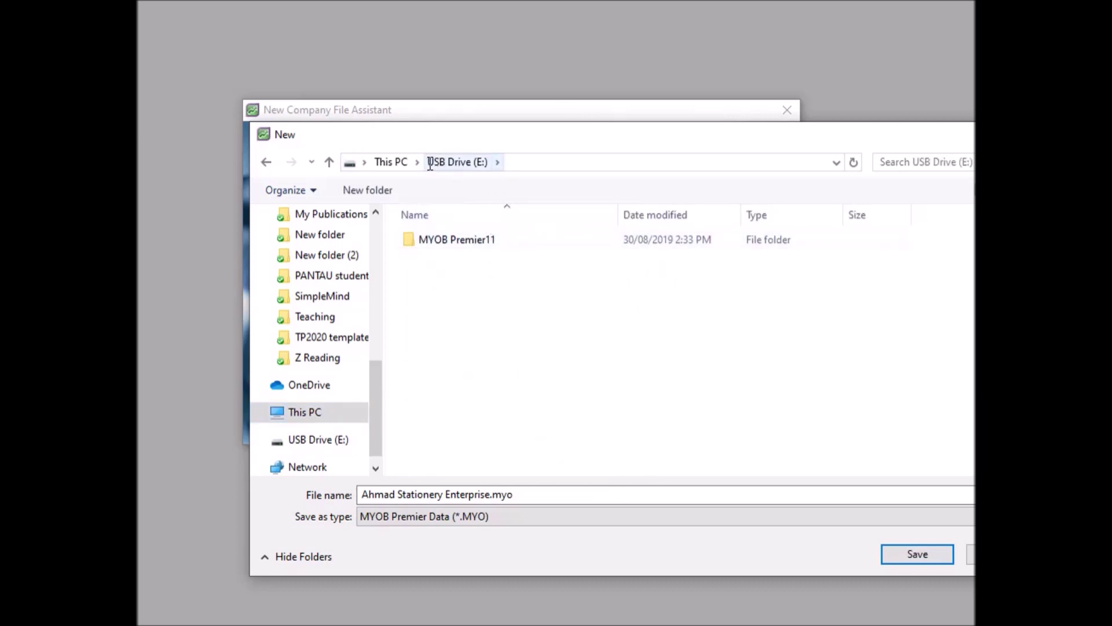
left_click(365, 497)
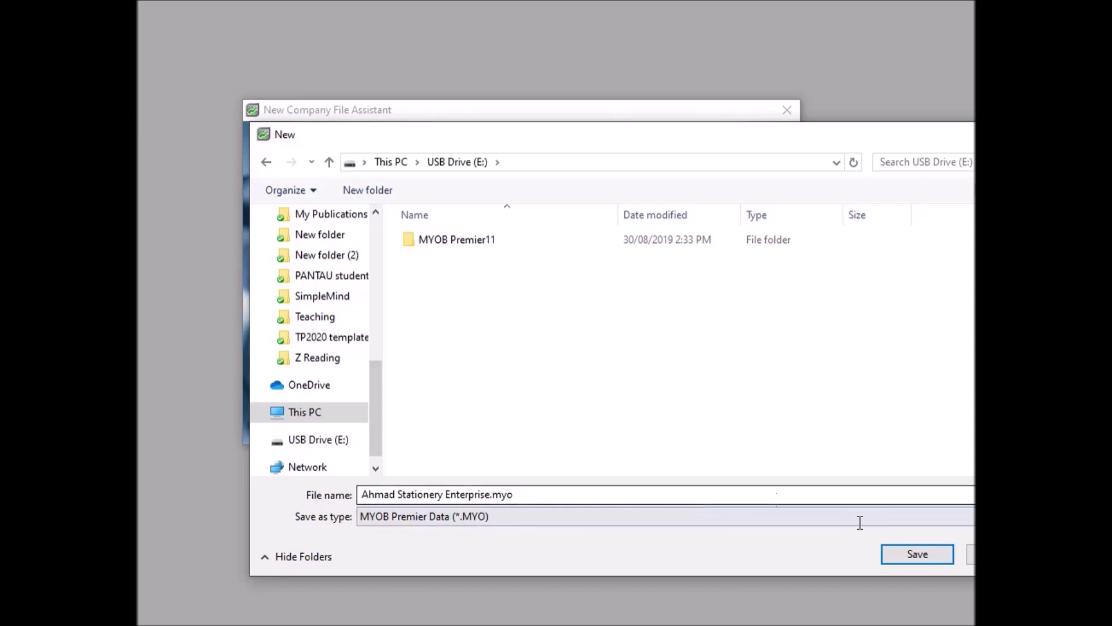
left_click_drag(923, 142, 827, 97)
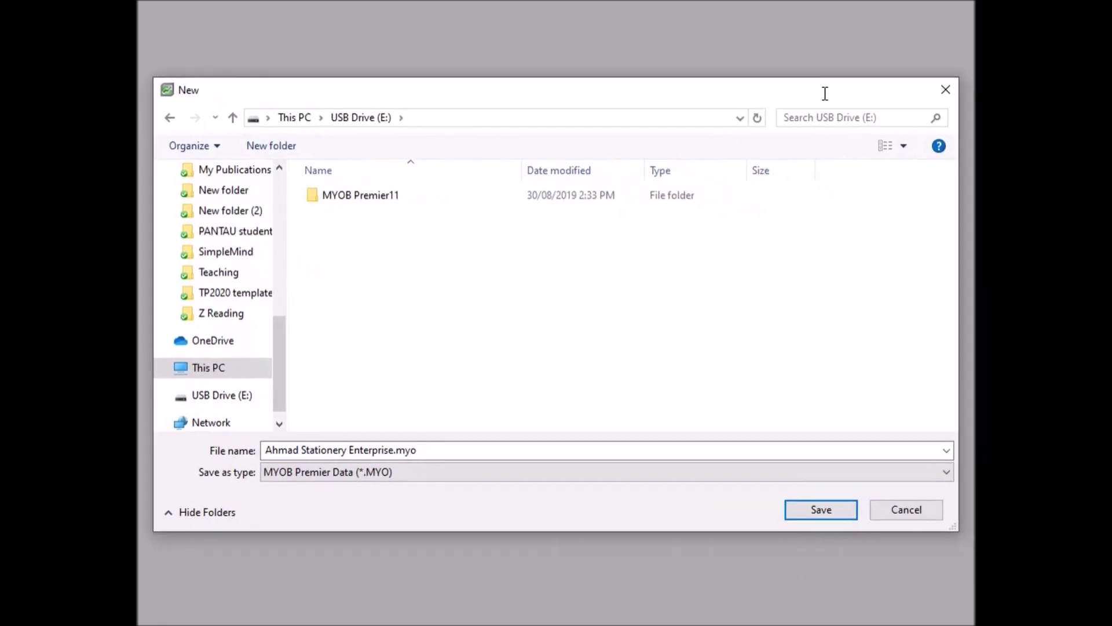
left_click(822, 509)
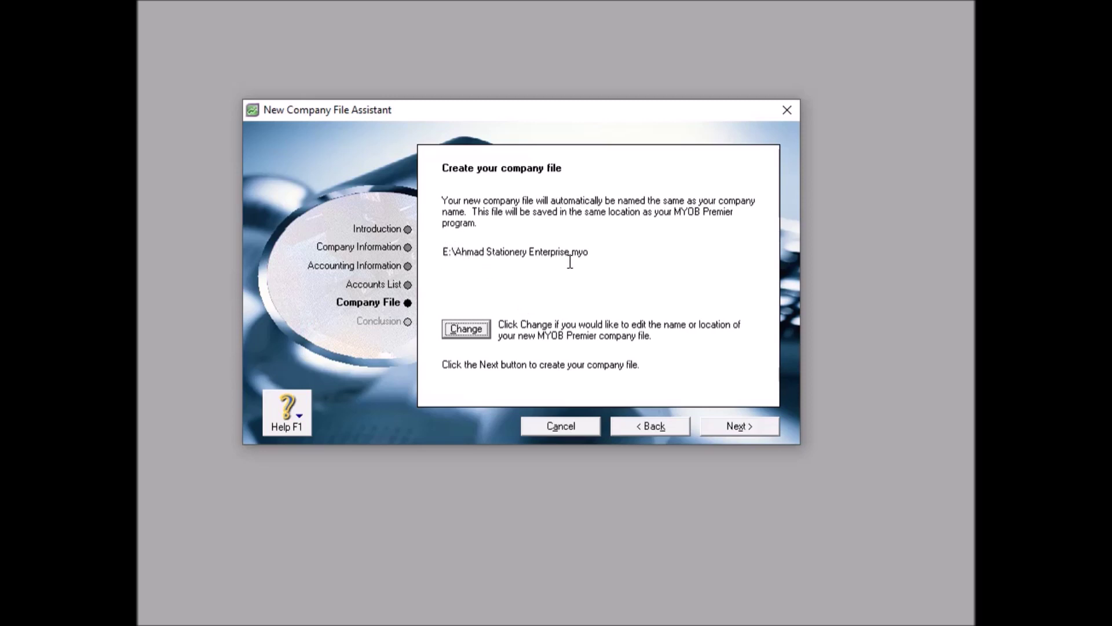
left_click(741, 427)
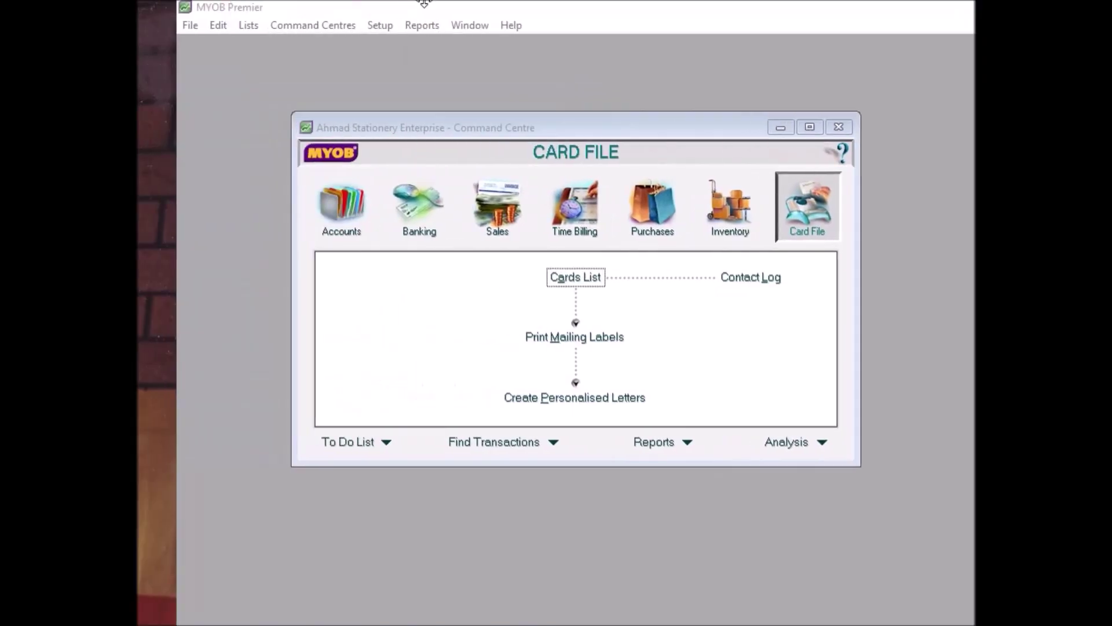
Bring the Command Centre fully into view and show its Accounts section with Ctrl+1.
left_click_drag(424, 3, 380, 3)
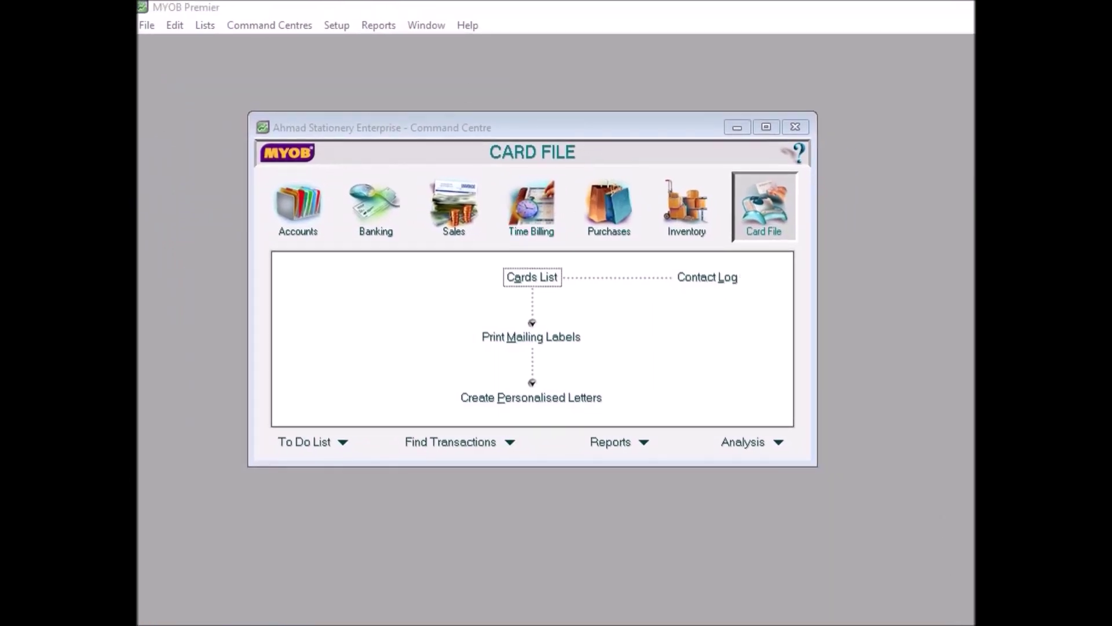
key("ctrl+1")
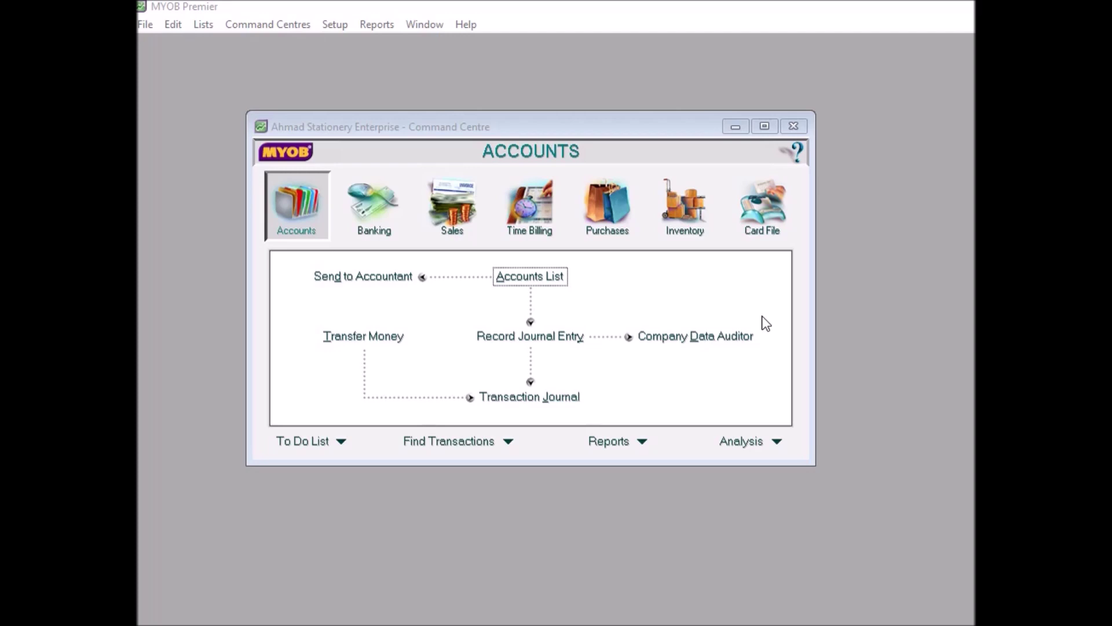